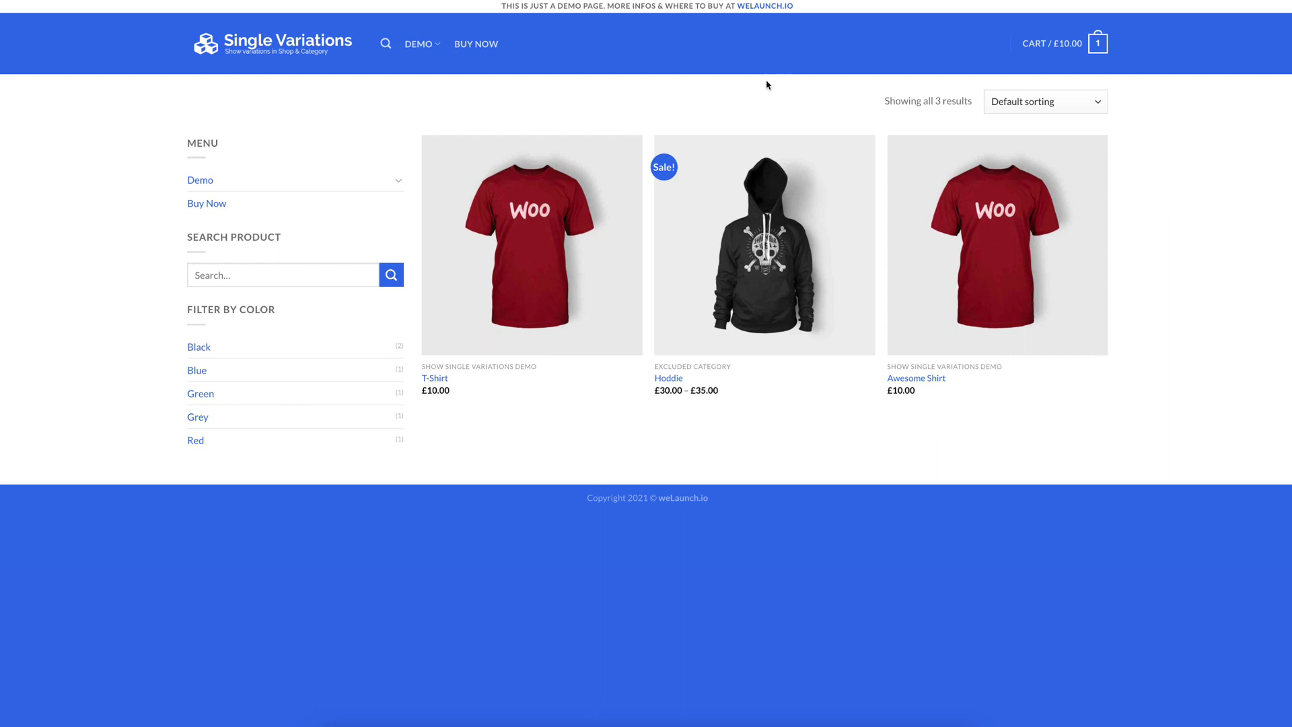
Step: Open the £10.00 T-Shirt product page from the three-product shop listing
mouse_move(576, 195)
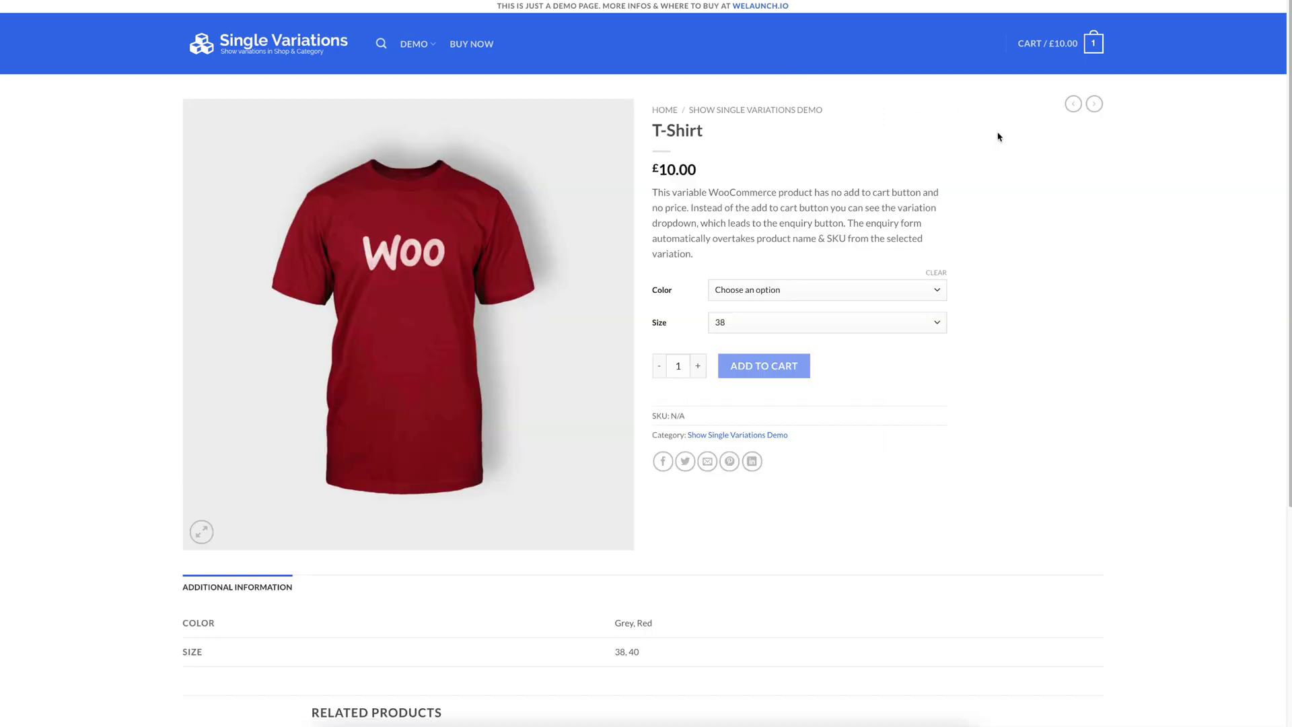
Step: Choose Red as the T-Shirt colour, then switch it to Grey
click(789, 287)
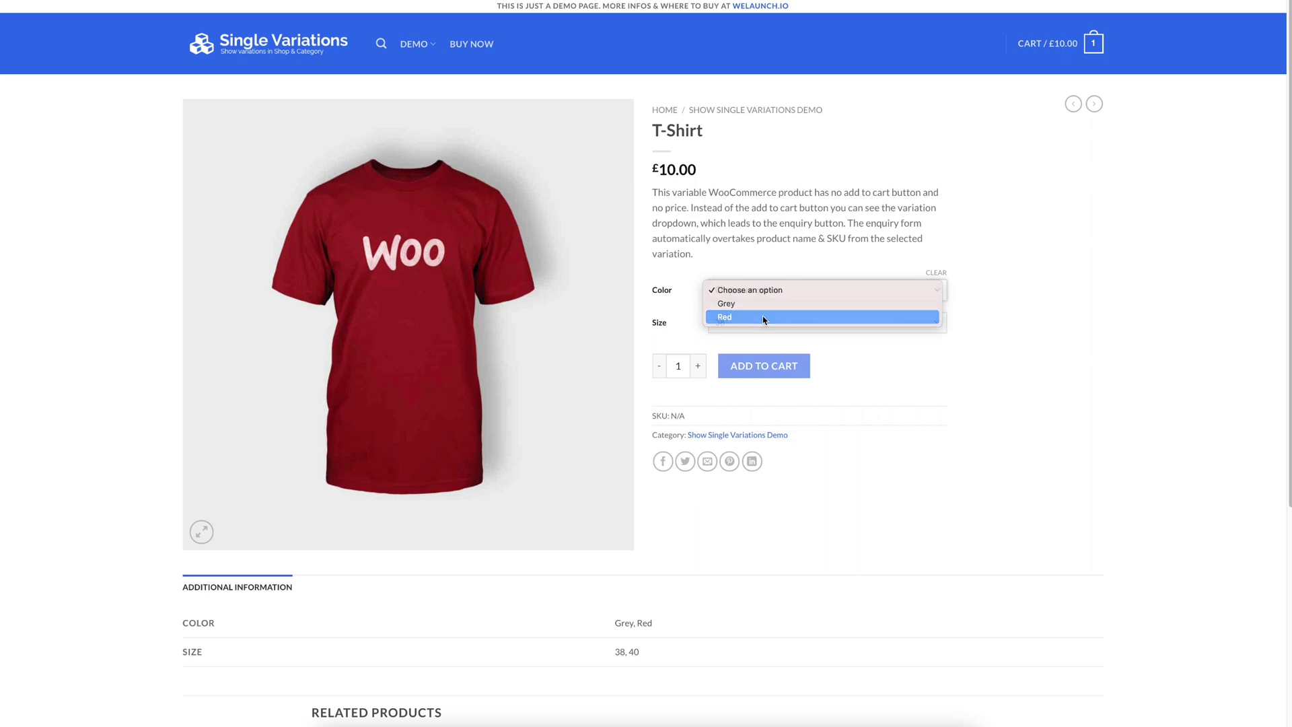
click(761, 316)
click(759, 293)
click(755, 278)
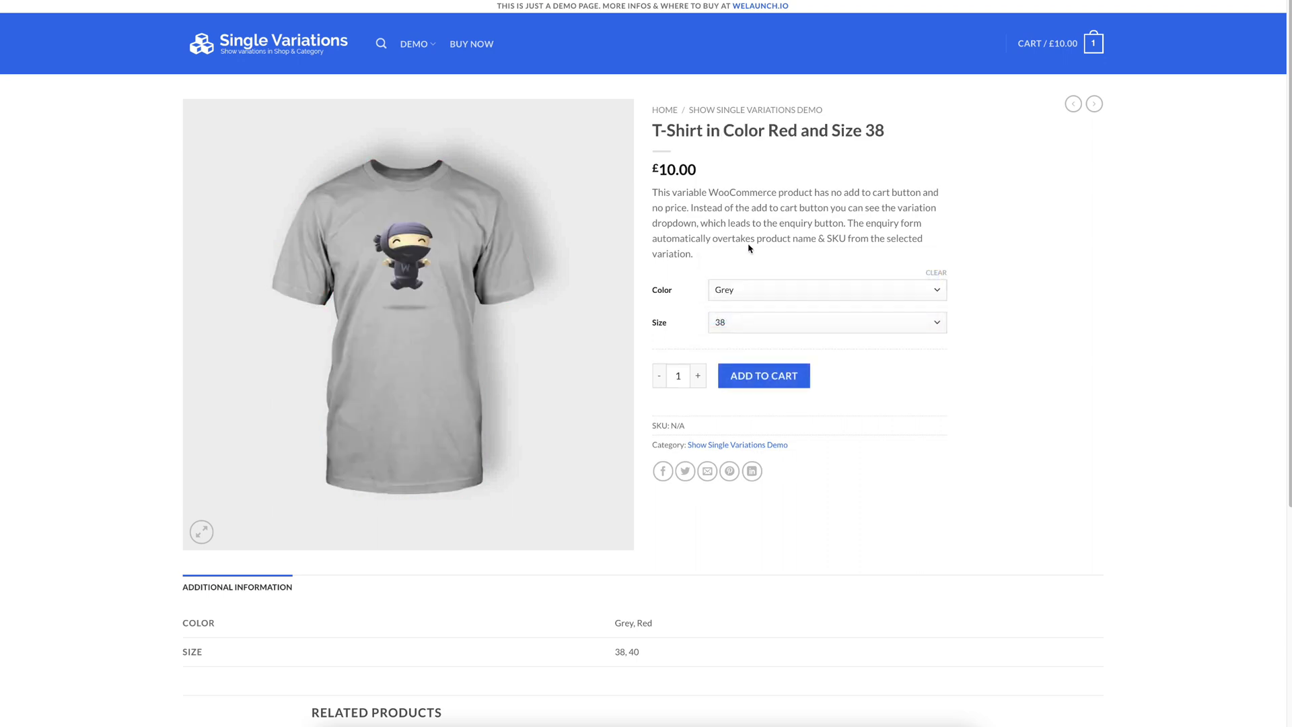
Step: Check the size choices without changing Size 38, then clear the colour selection
click(746, 320)
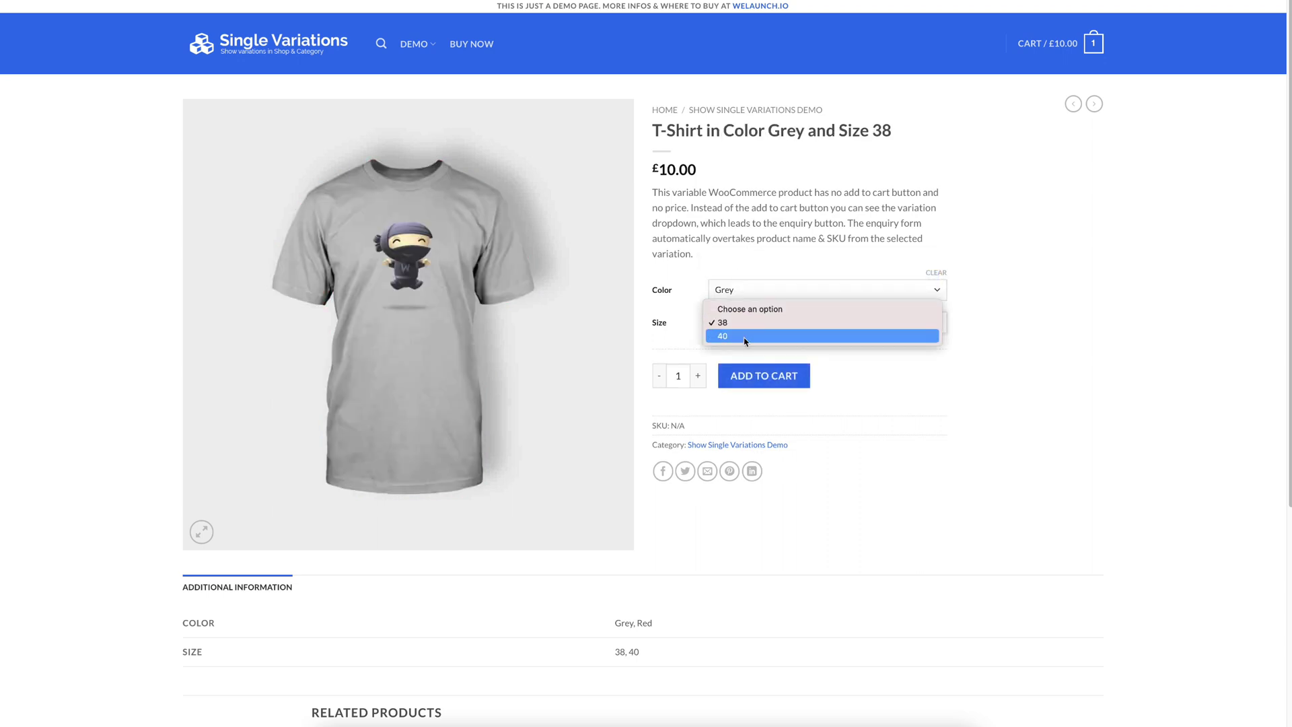
click(764, 212)
key(shift+Tab)
key(Up)
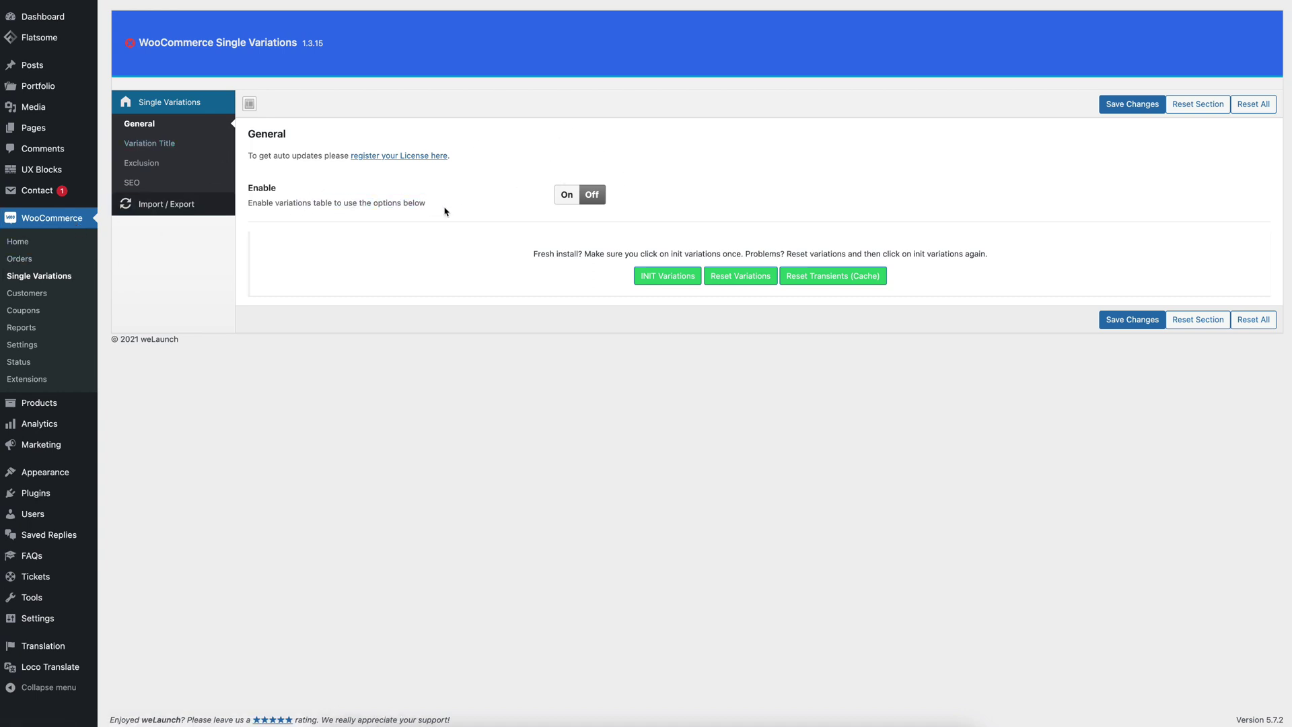
Step: Switch the Single Variations Enable toggle to On and save the changes
click(567, 196)
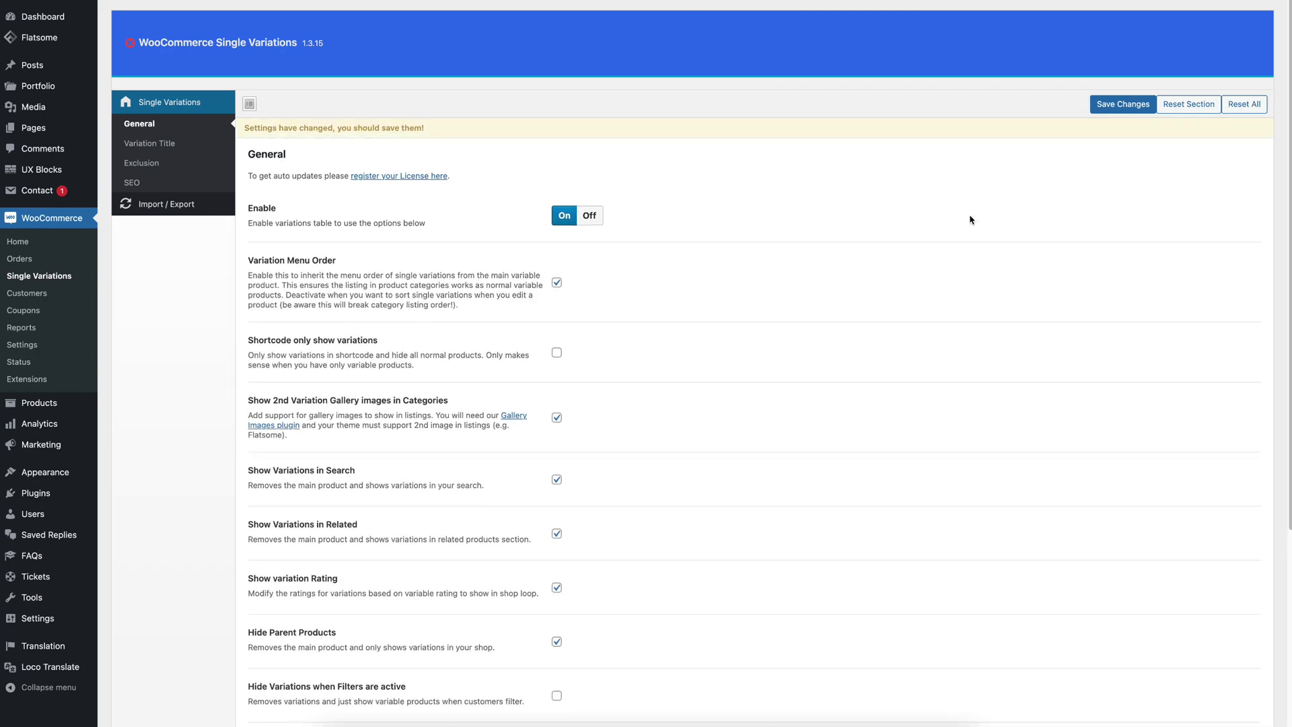
click(1109, 108)
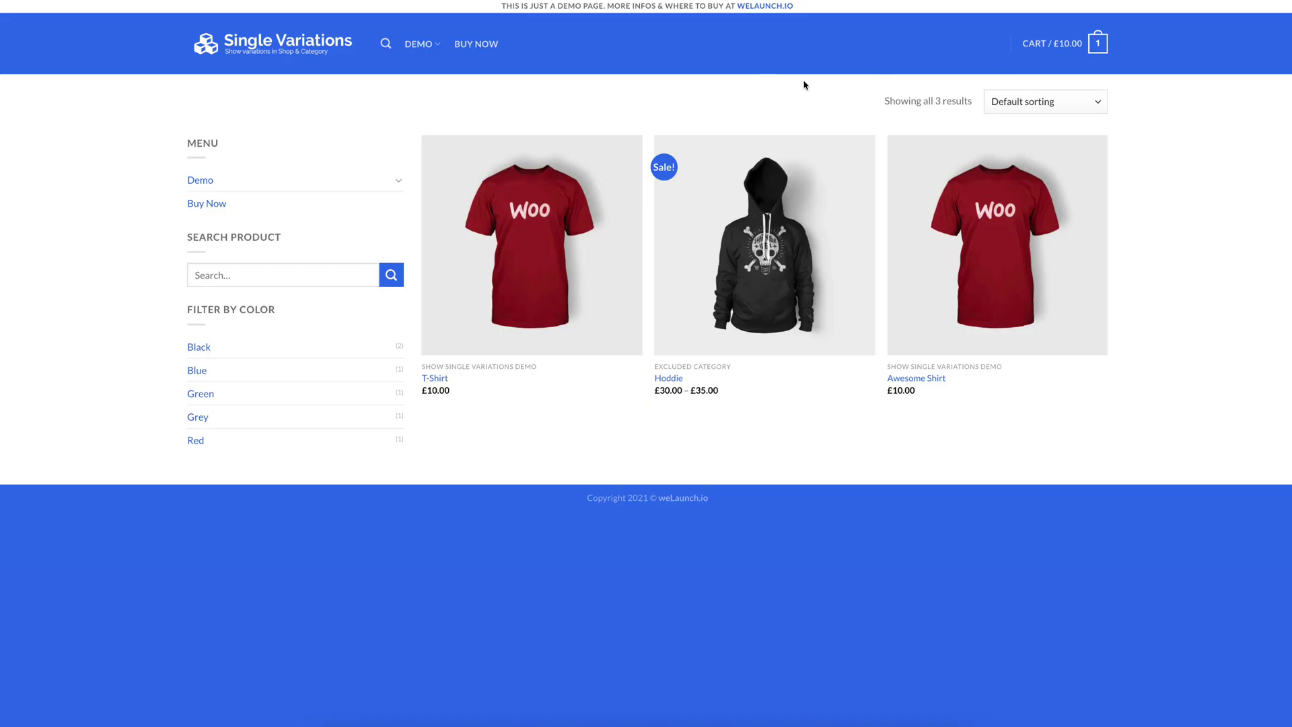
Step: Reload the shop and review the 8 variation products, such as T-Shirt in Color Grey and Size 38
key(F5)
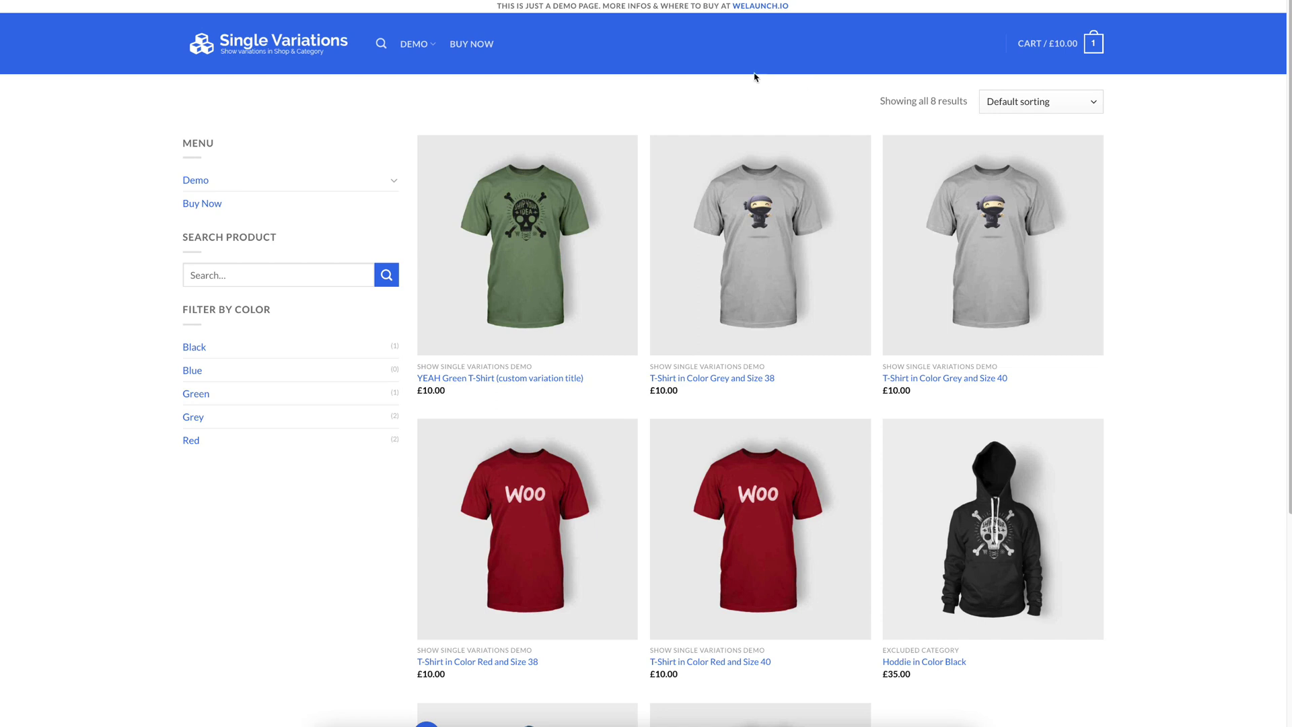
mouse_move(532, 259)
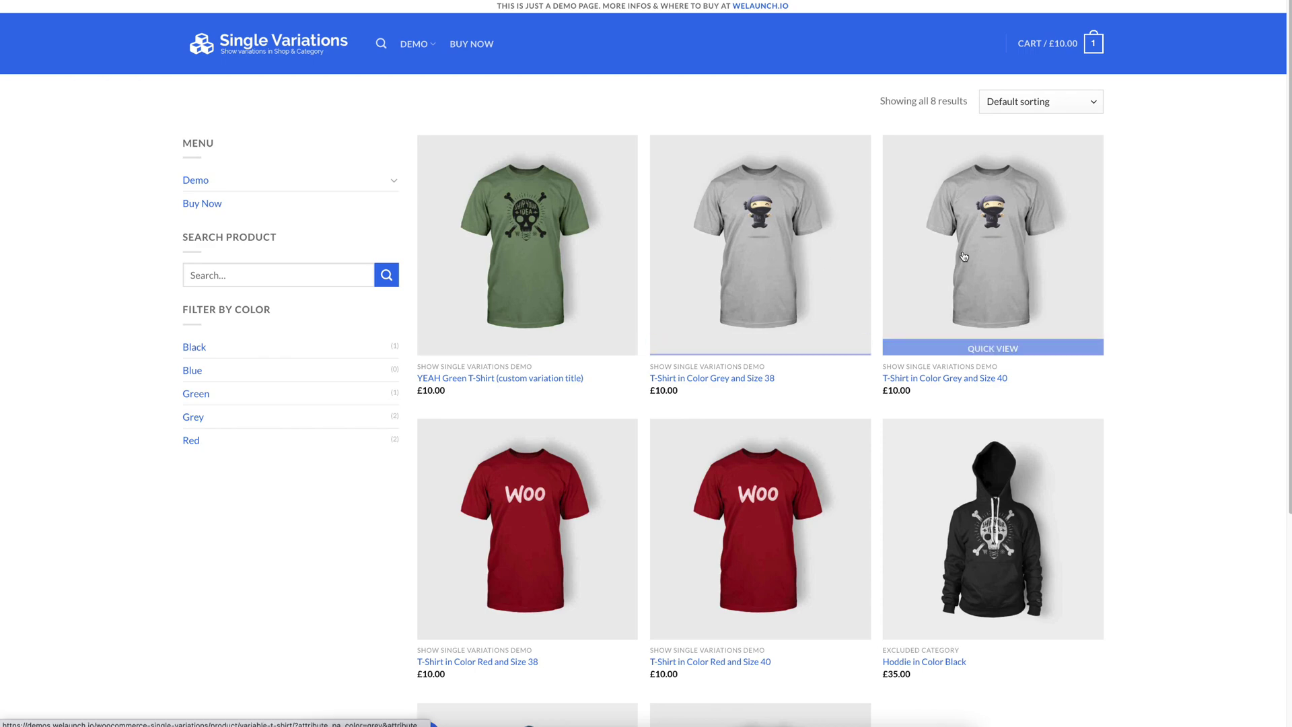
scroll(928, 246, down, 2)
scroll(760, 511, down, 2)
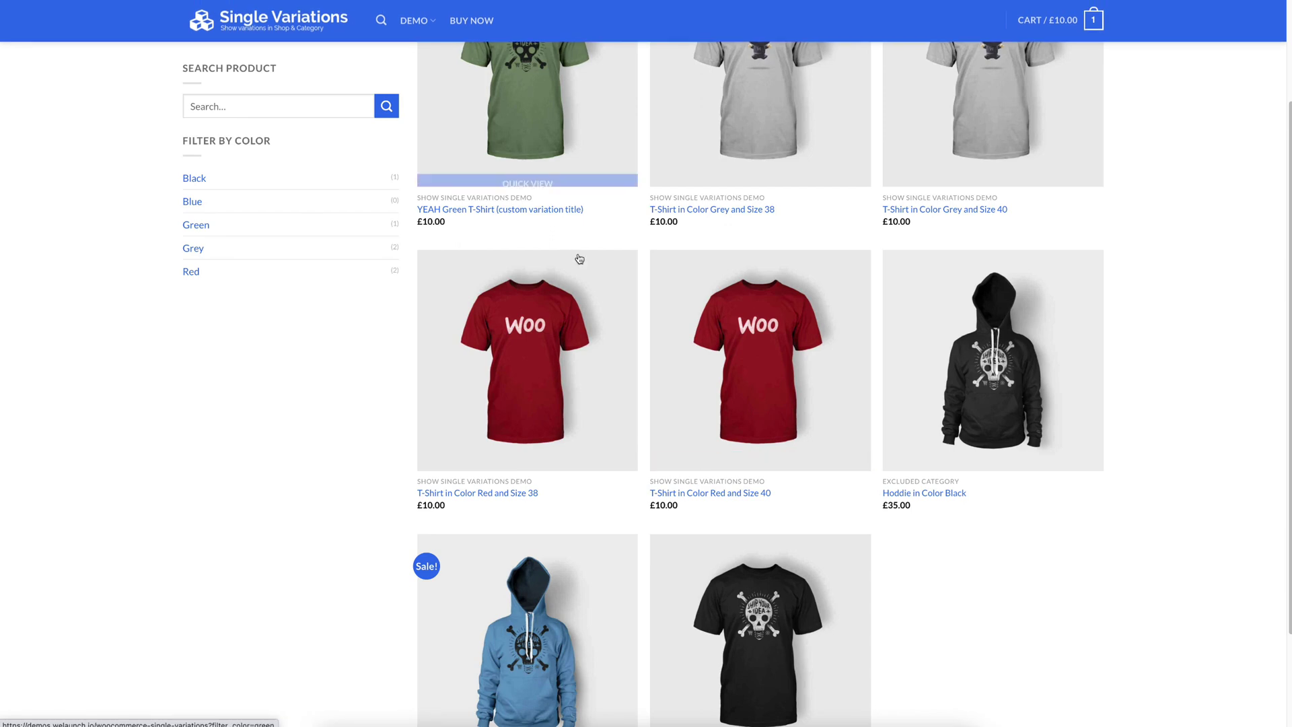
scroll(676, 327, up, 2)
scroll(718, 357, up, 2)
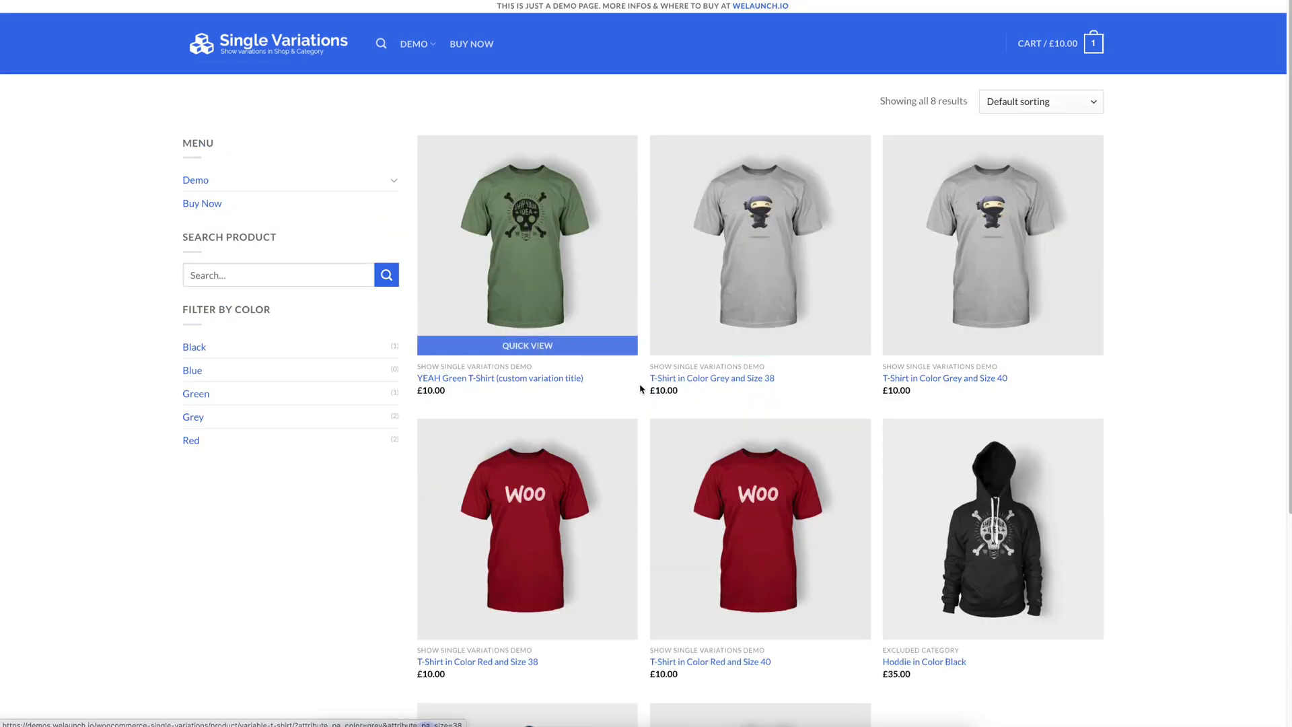
drag(650, 379, 1024, 382)
Step: Open the Exclusion settings and locate the Exclude Attribute Taxonomies option
click(996, 380)
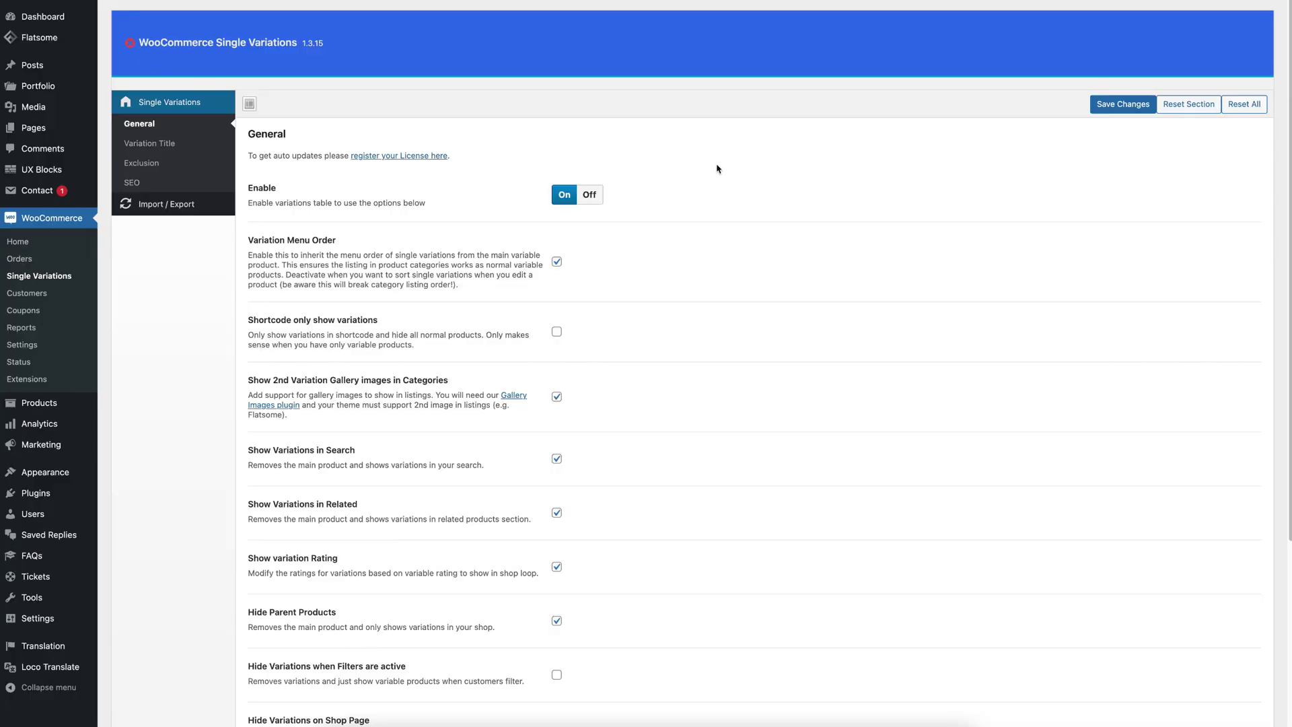
click(165, 166)
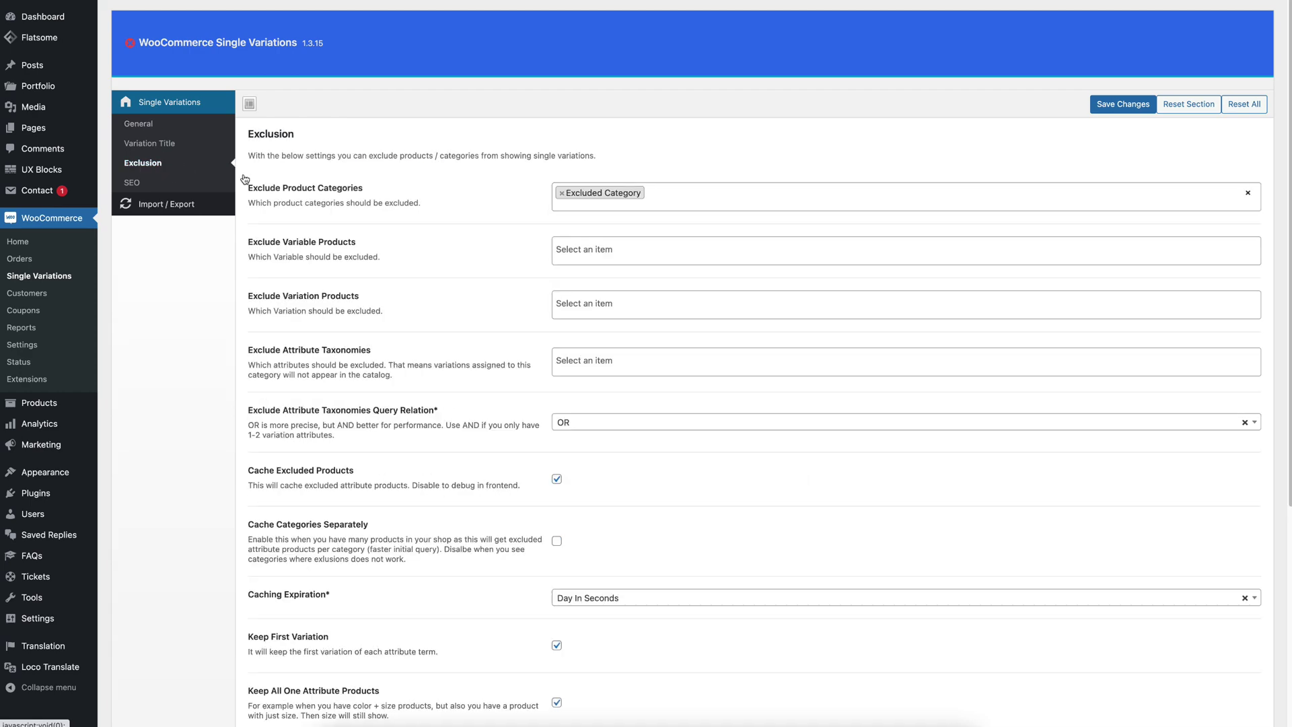
scroll(478, 341, down, 1)
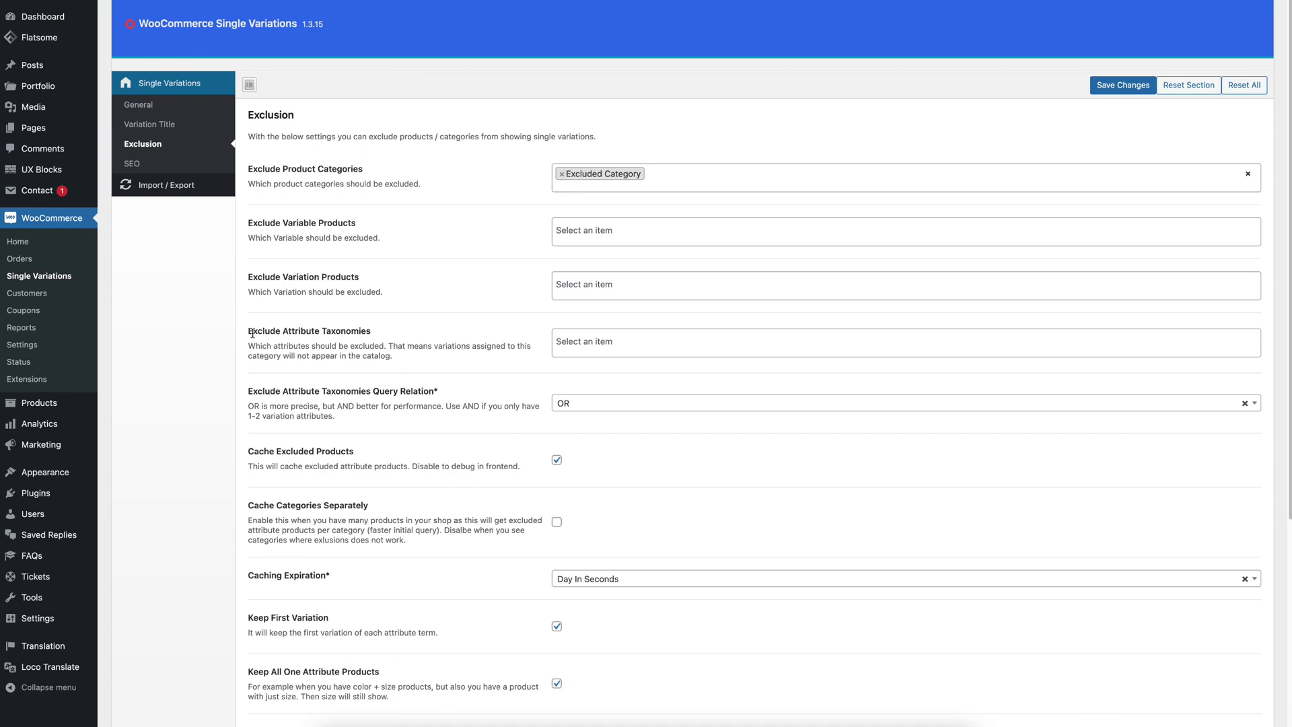
drag(247, 330, 389, 330)
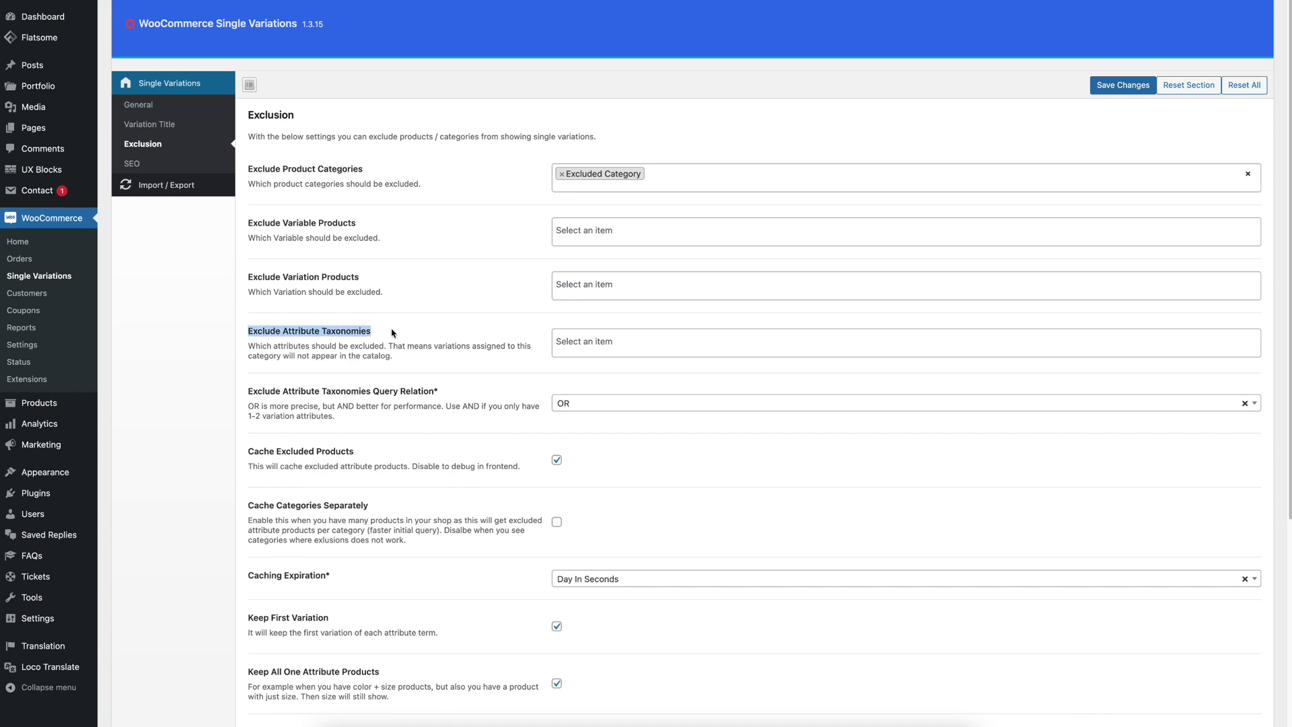
click(394, 332)
Step: Exclude the pa_size attribute taxonomy and save the settings
click(577, 338)
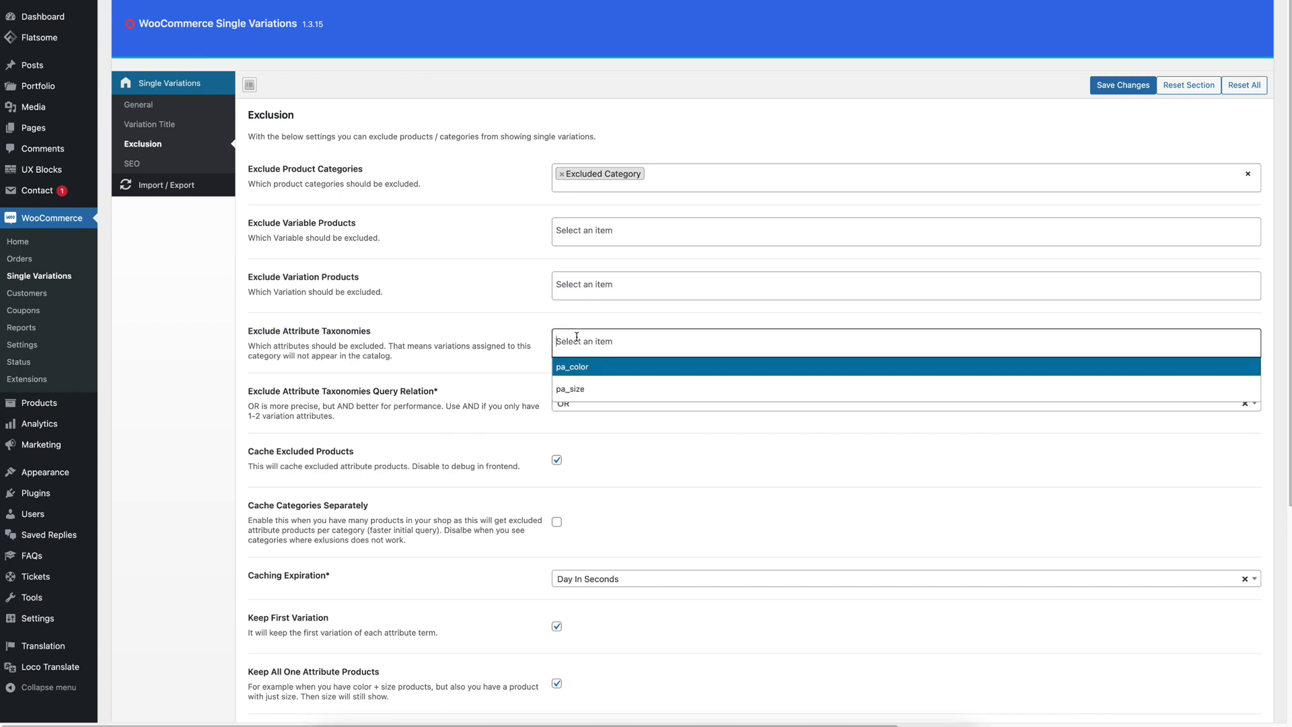
click(583, 391)
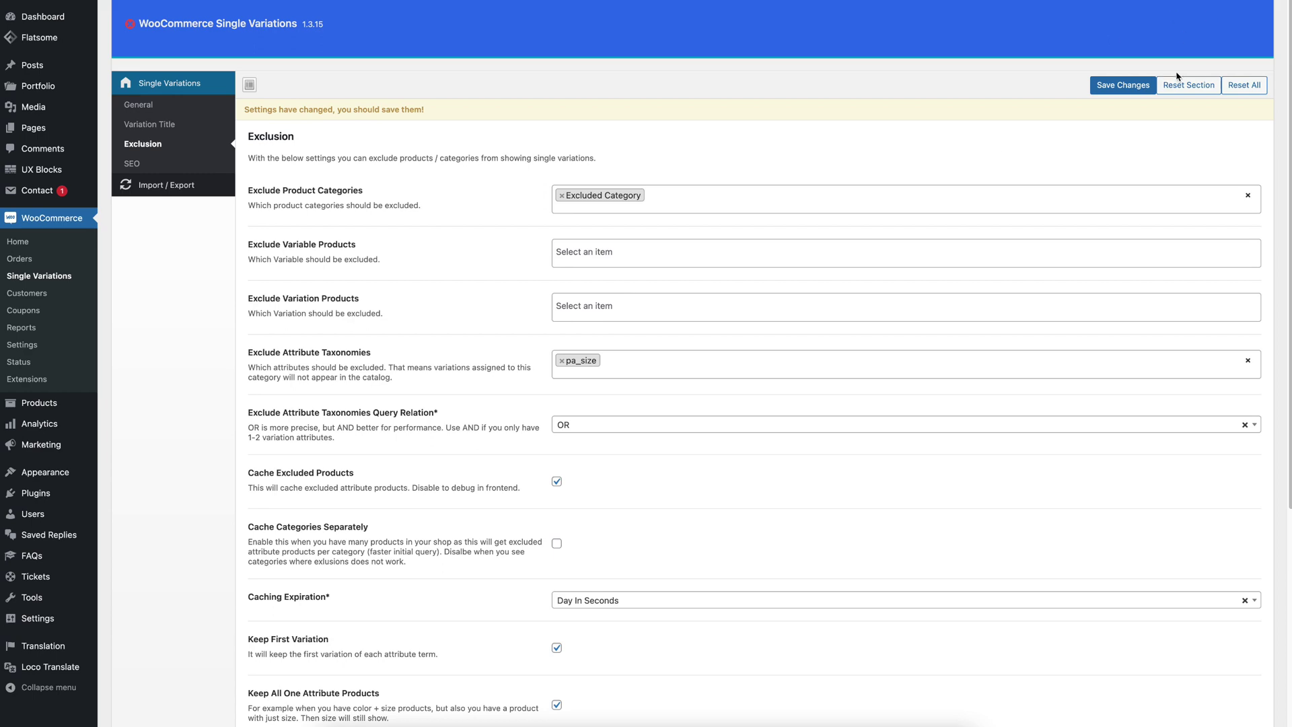
click(1128, 87)
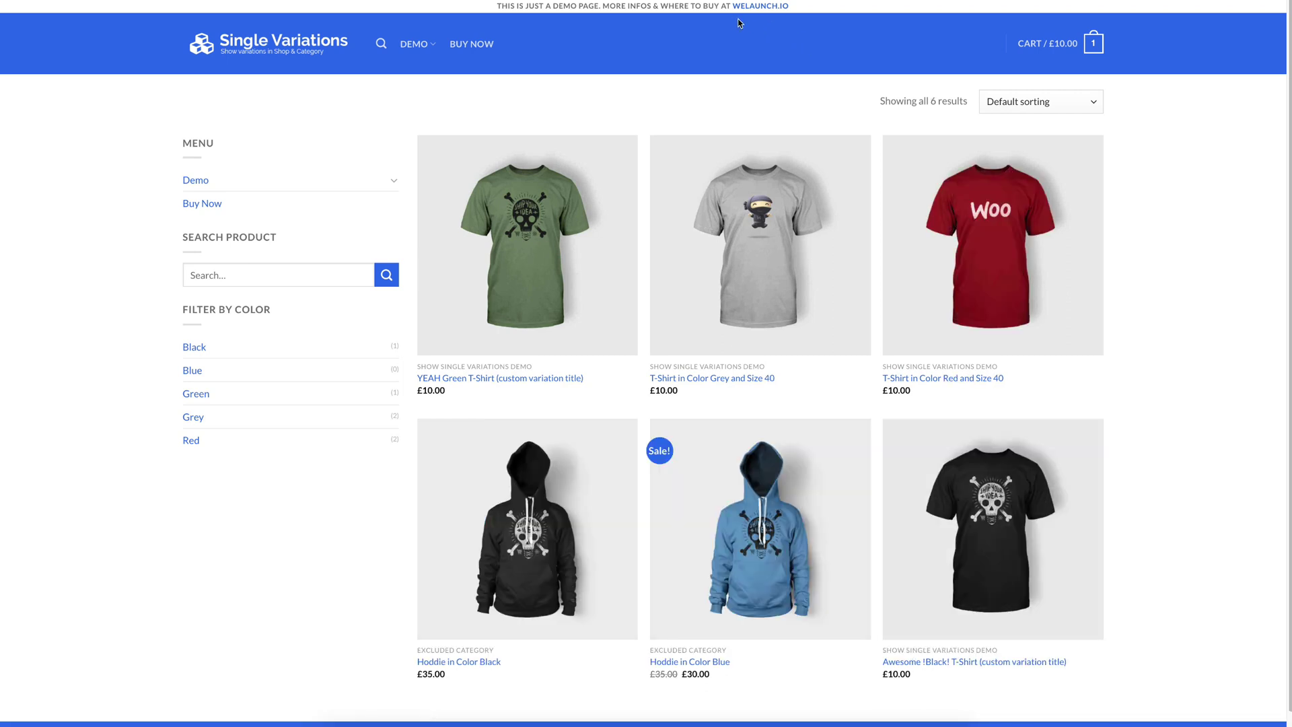
Step: Select 'and Size 40' in the T-Shirt in Color Grey and Size 40 catalog title
scroll(841, 135, down, 1)
mouse_move(1069, 211)
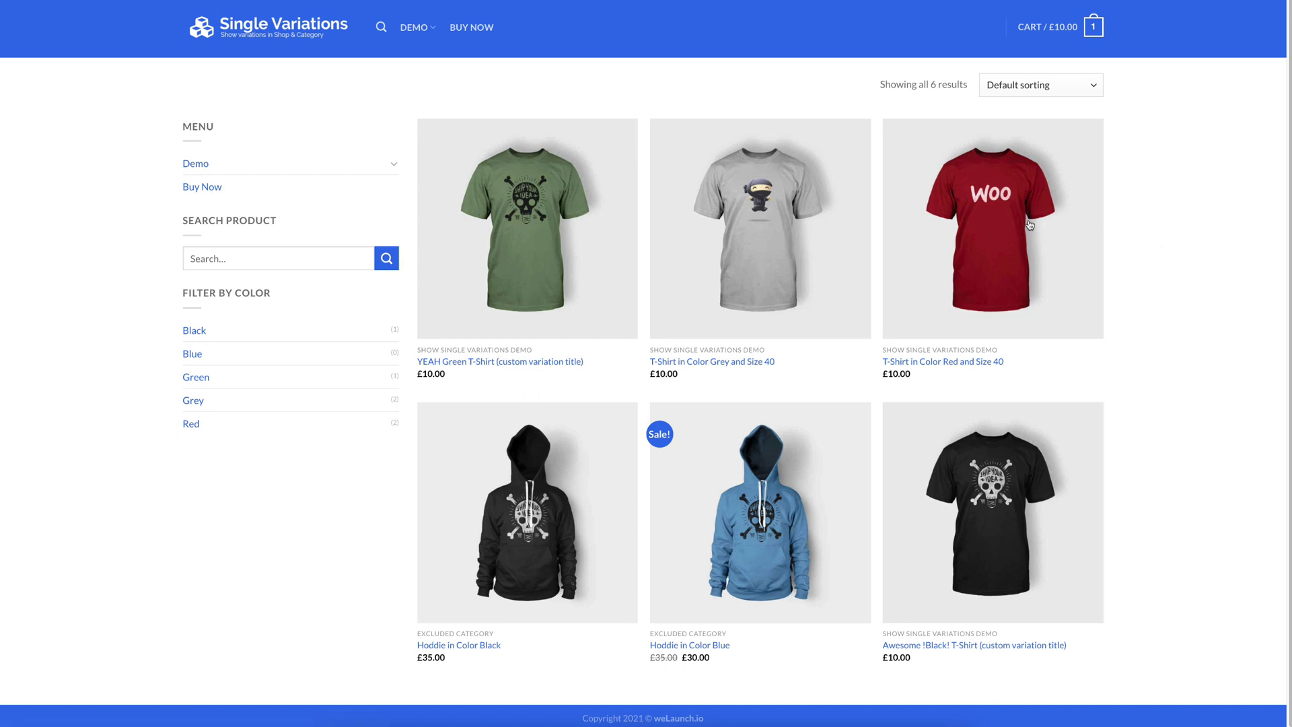
mouse_move(756, 201)
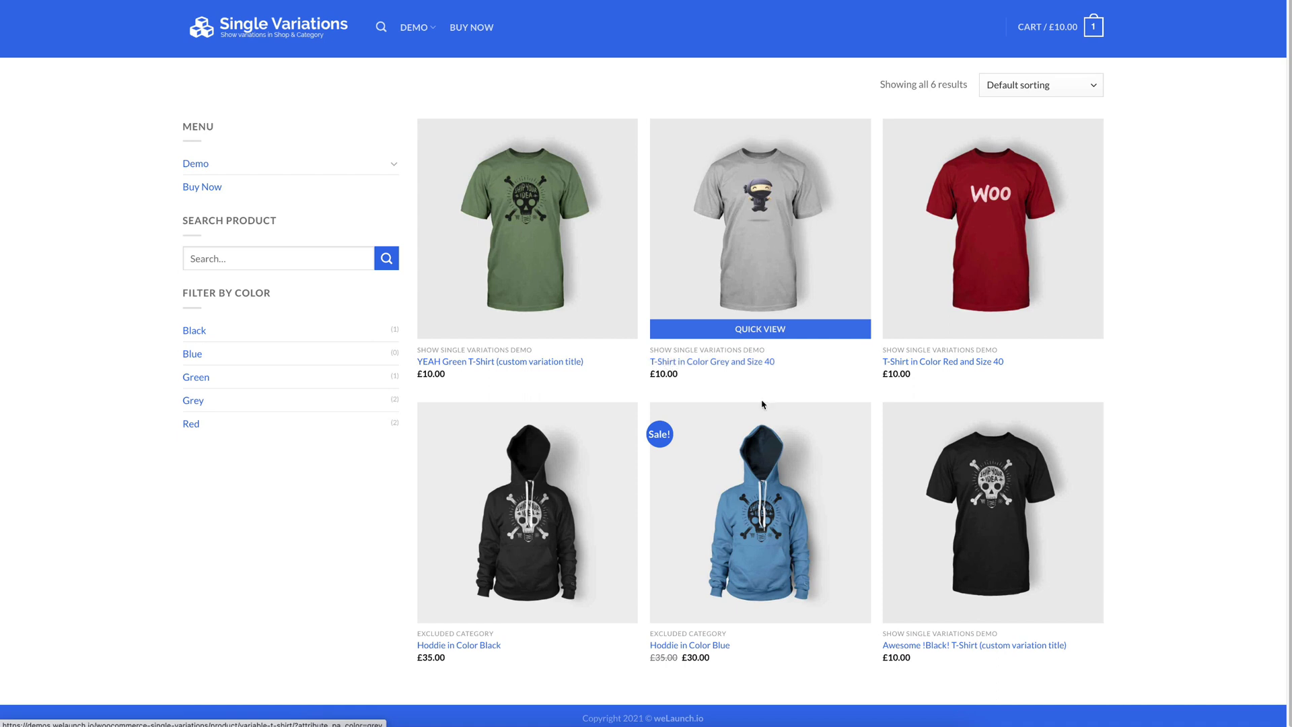
drag(796, 366, 728, 363)
drag(802, 370, 730, 364)
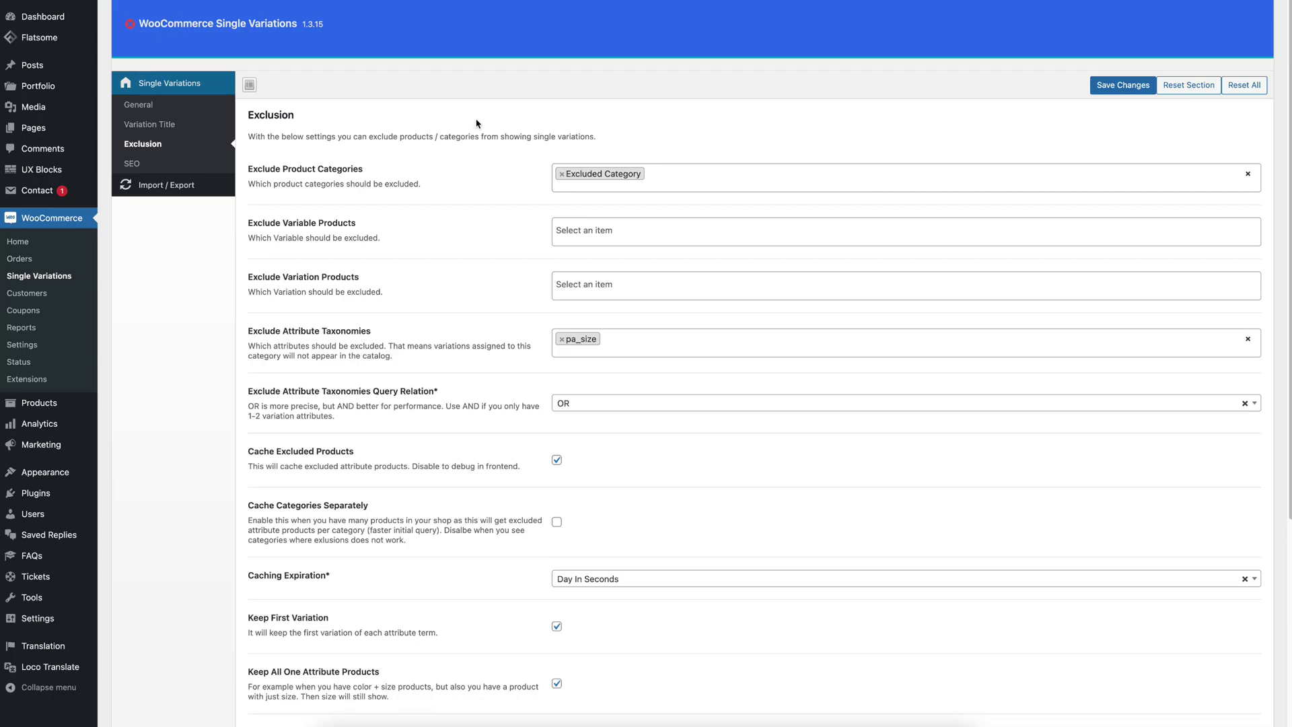
Step: Under Variation Title, add pa_size to Exclude Attributes from Title, save, and reload the shop
click(176, 127)
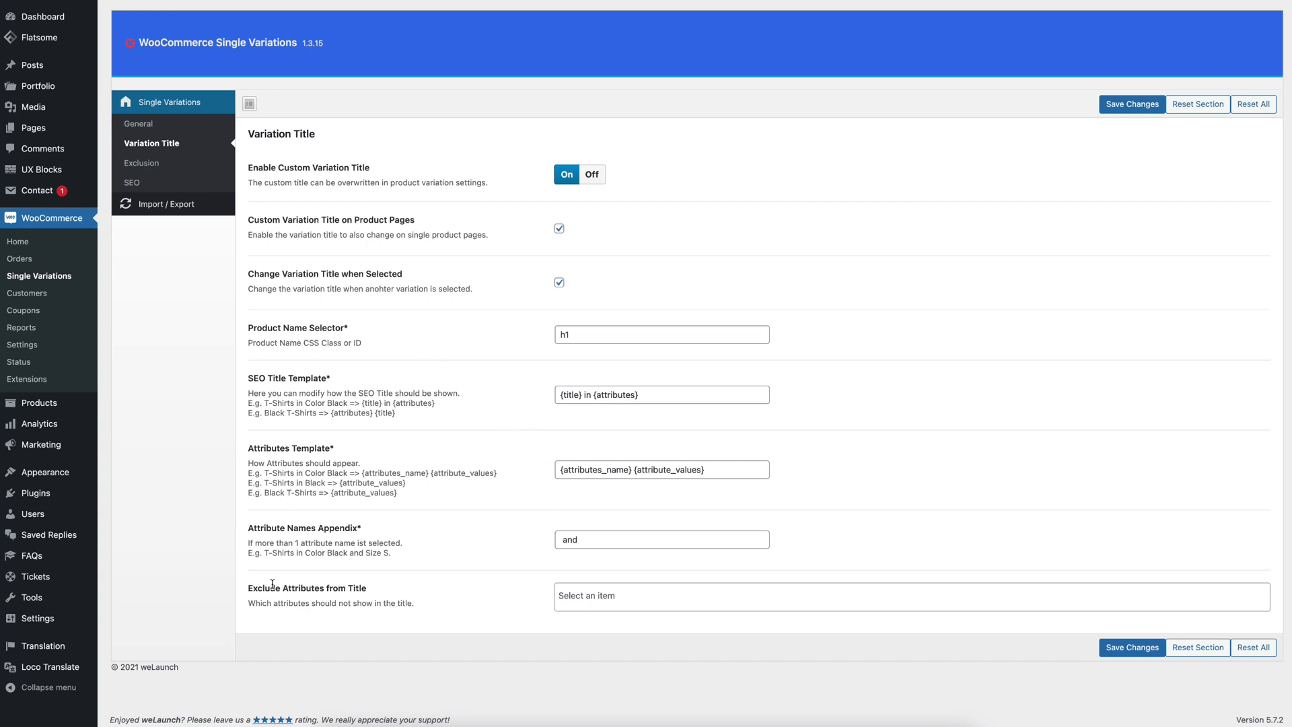
drag(253, 588, 364, 590)
triple_click(366, 590)
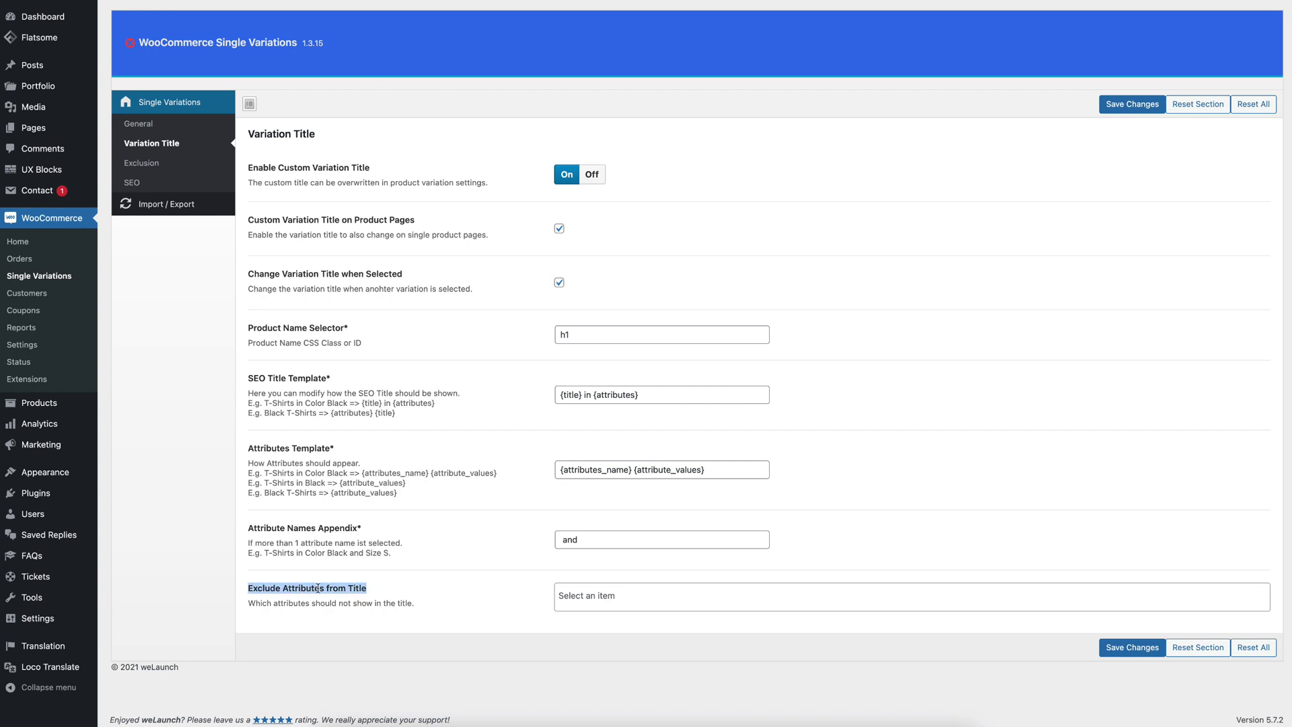
click(430, 589)
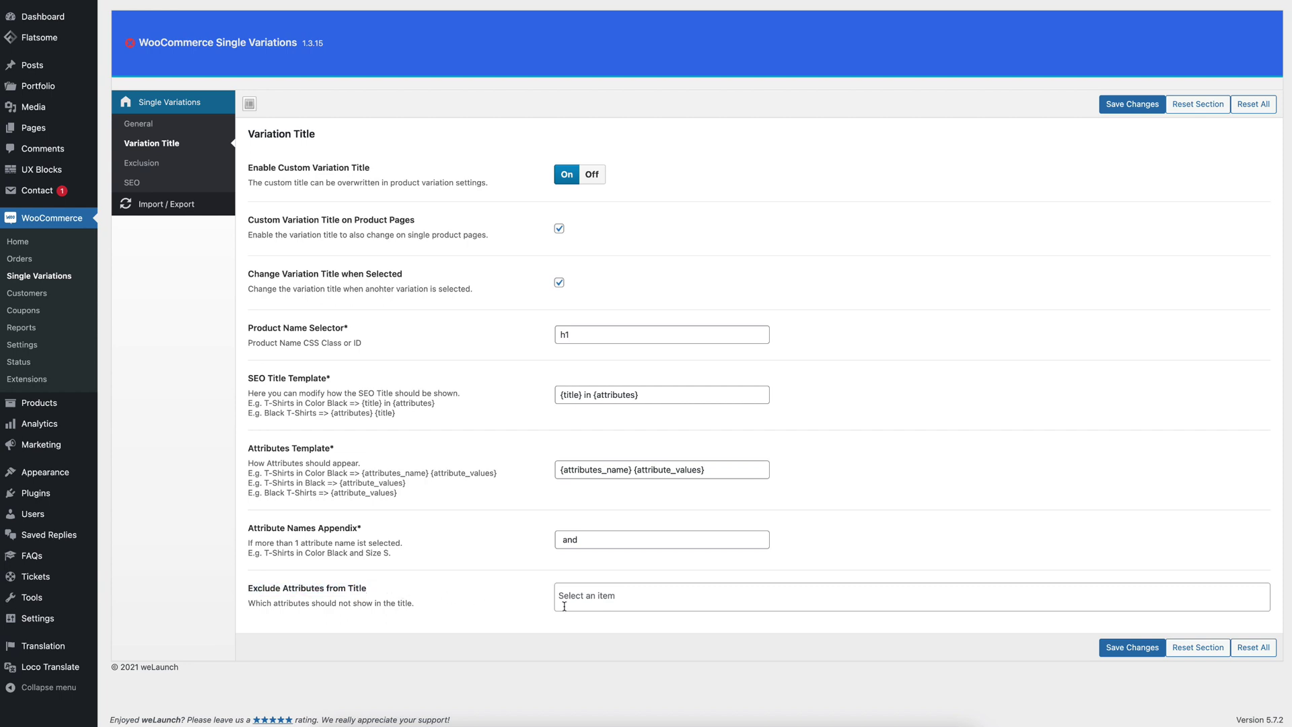
click(584, 599)
click(590, 644)
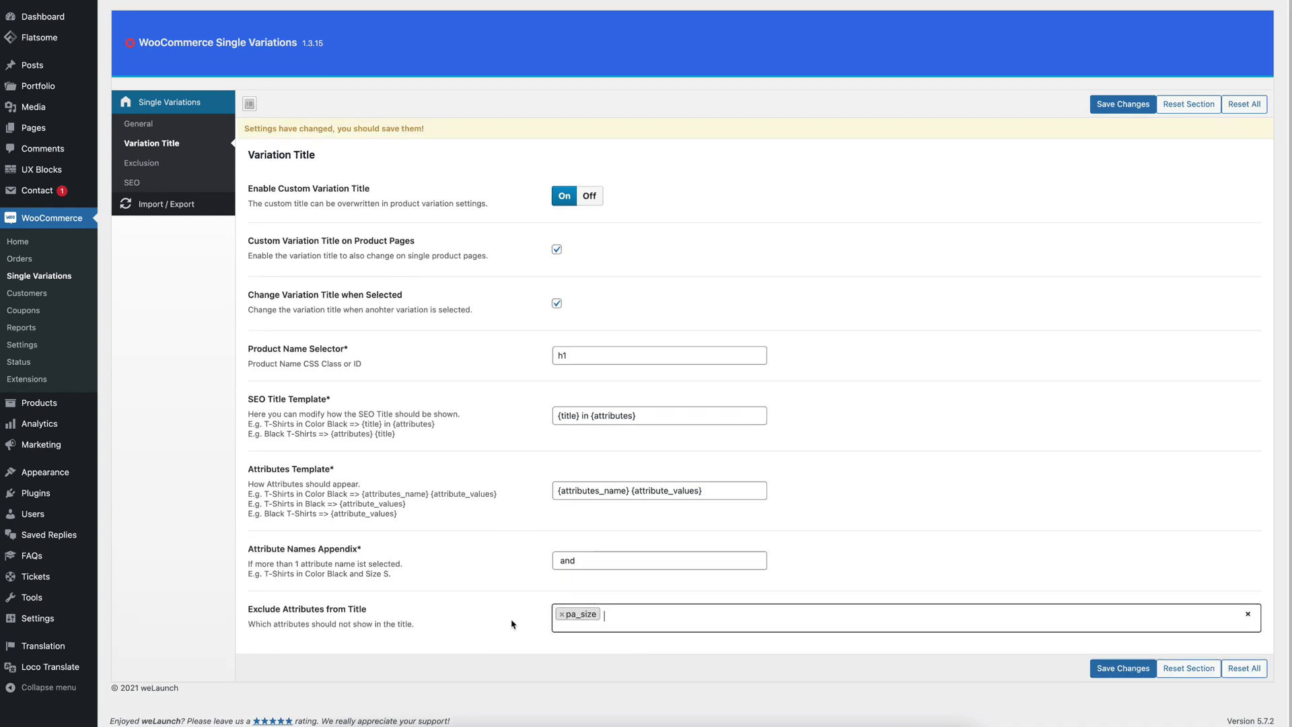
click(1120, 105)
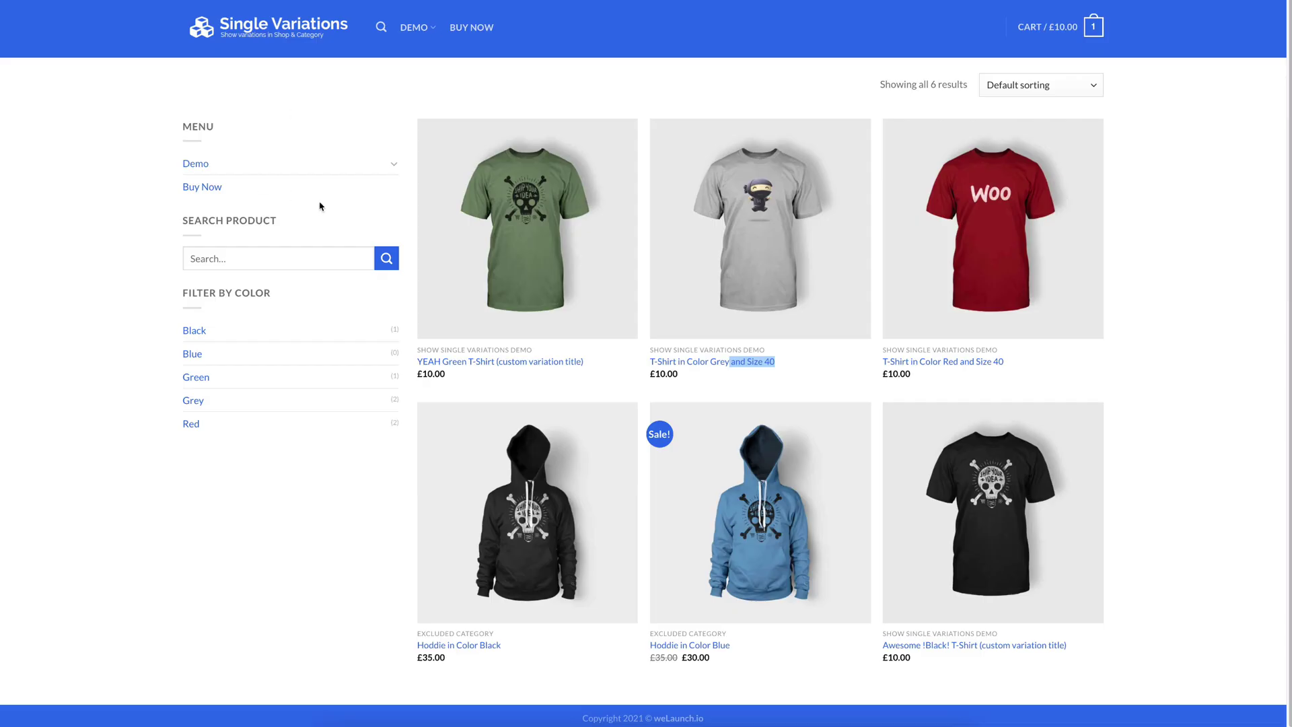
click(479, 93)
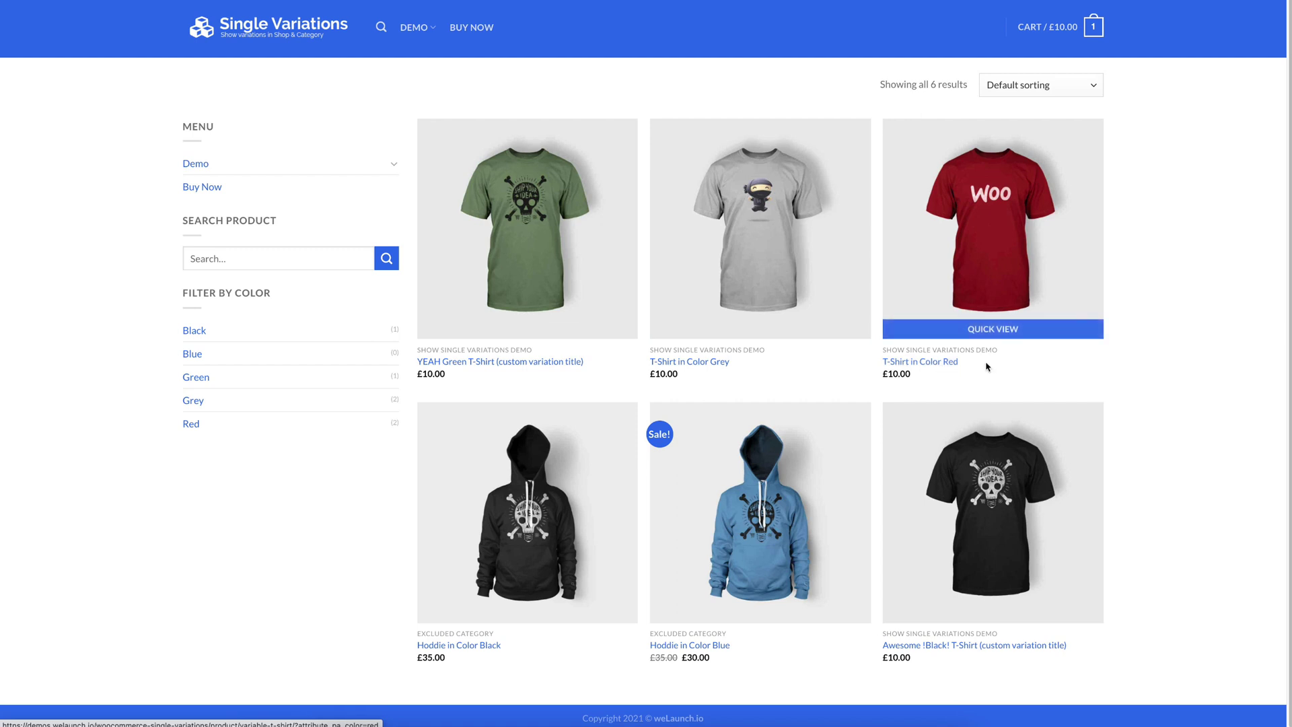
Step: Check the colour-only titles like T-Shirt in Color Red, then open the T-Shirt in Color Grey page
drag(957, 363, 901, 362)
click(1202, 288)
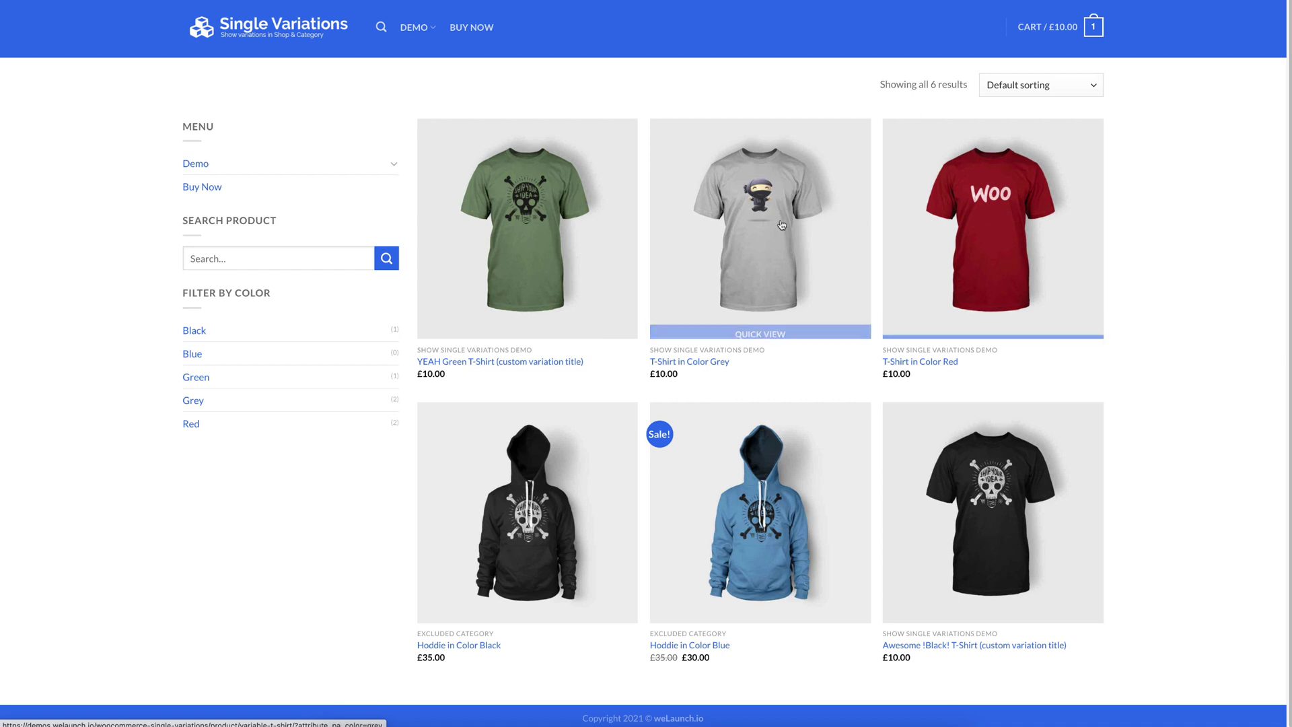
click(763, 190)
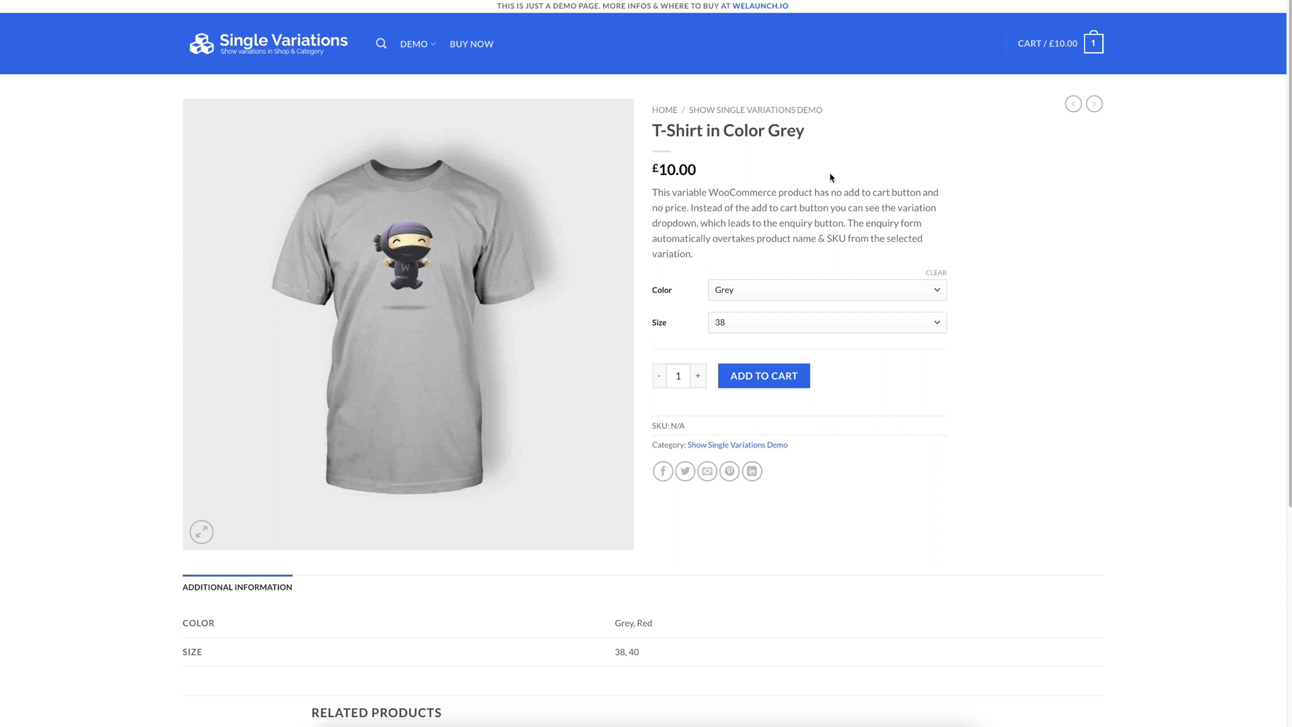
Step: Review the T-Shirt in Color Grey title, keeping Grey and Size 38 selected
drag(654, 130, 831, 140)
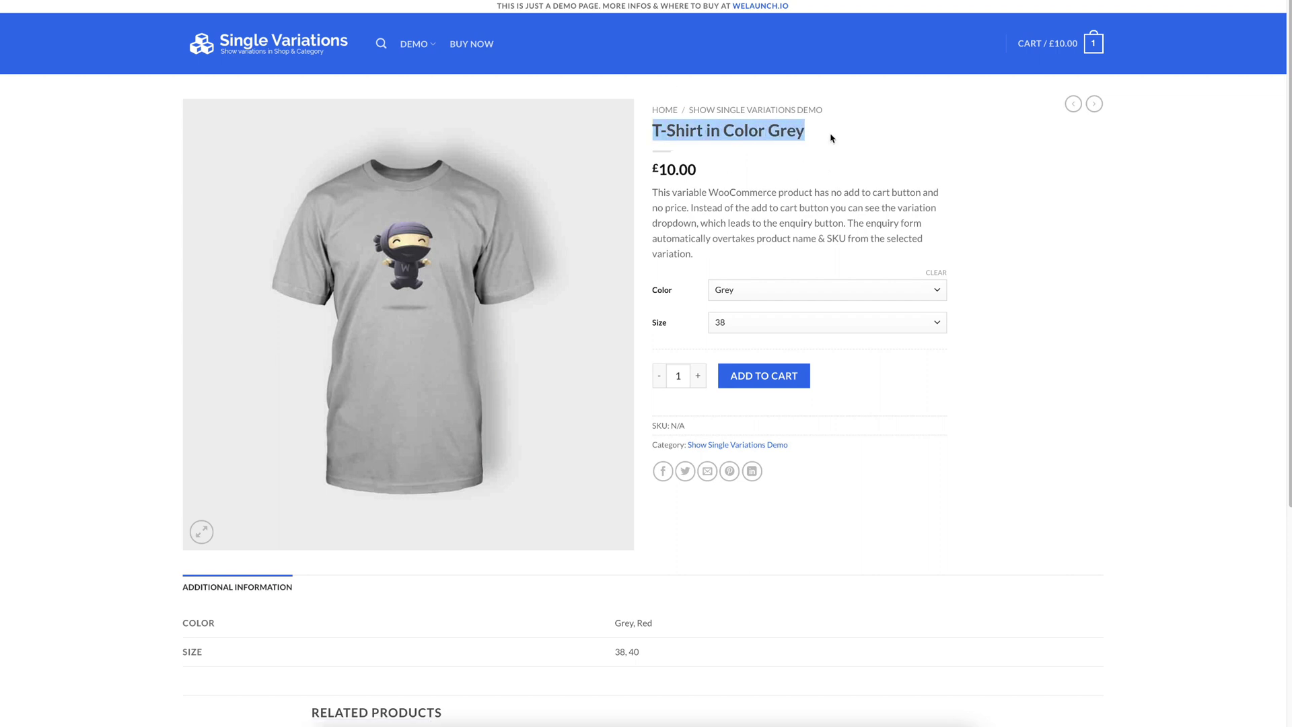
click(830, 139)
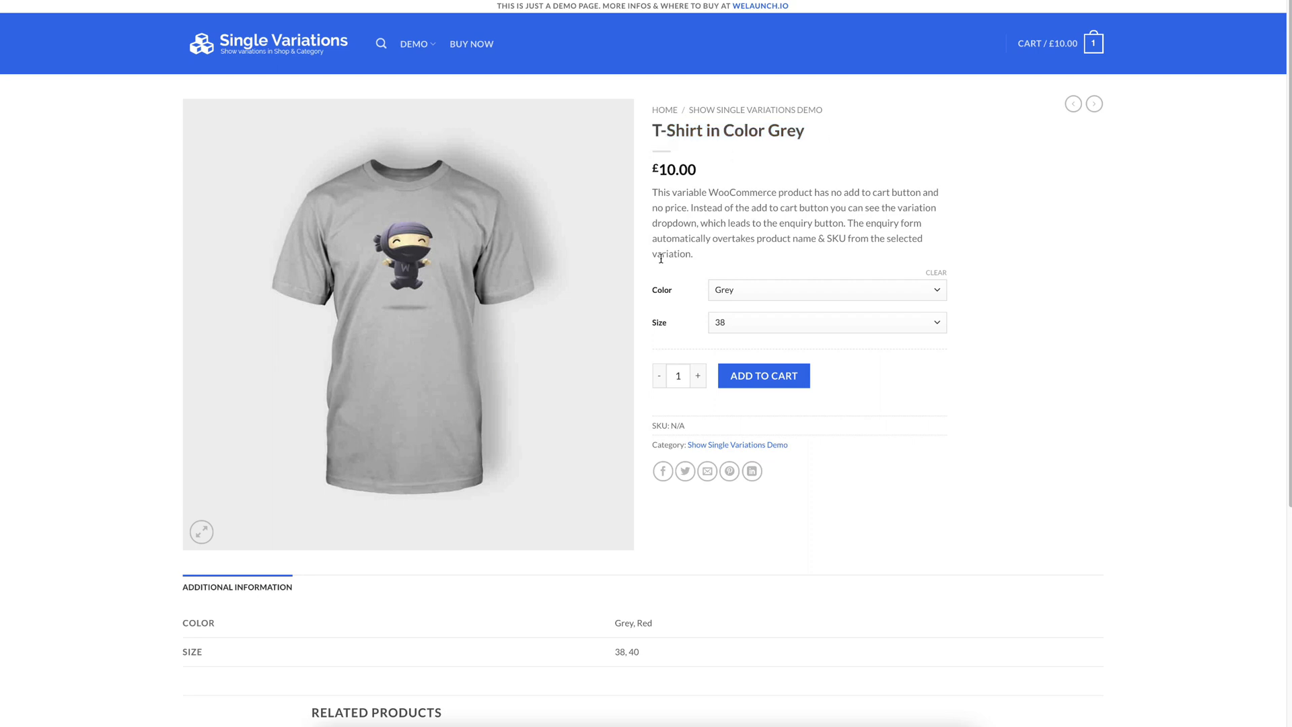
click(741, 294)
click(740, 293)
click(773, 322)
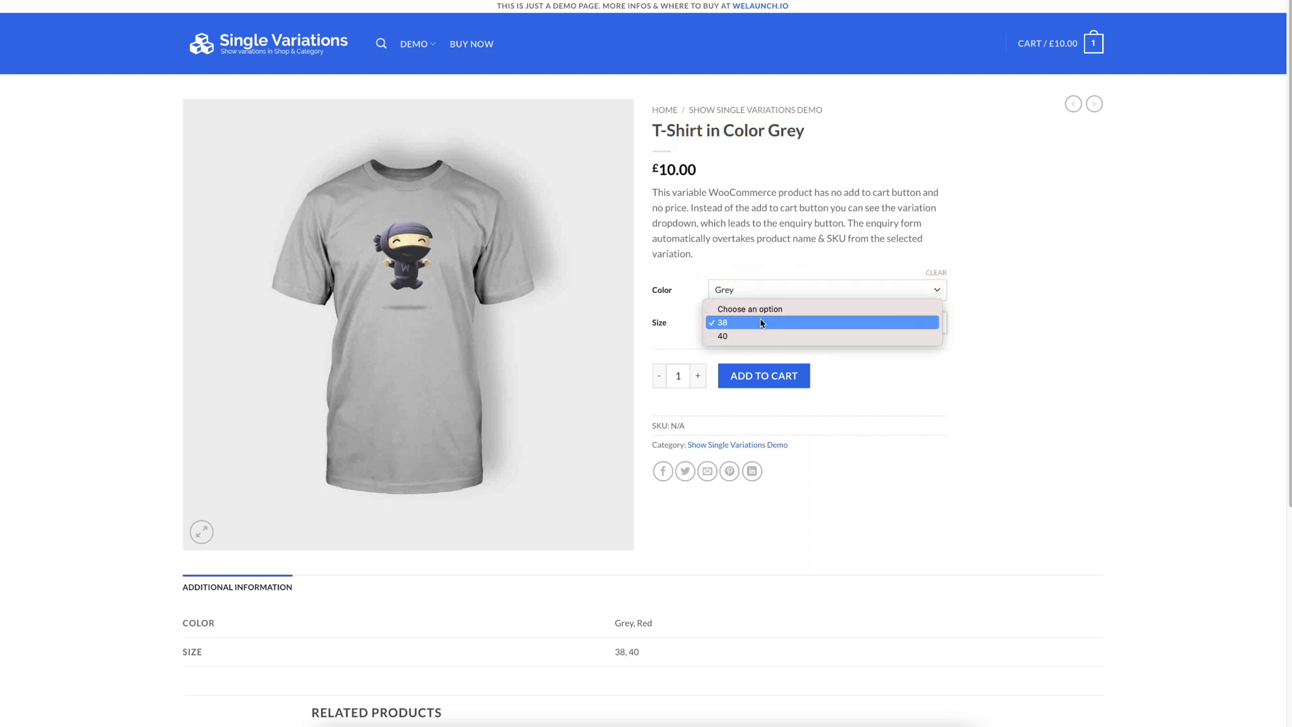
click(1083, 301)
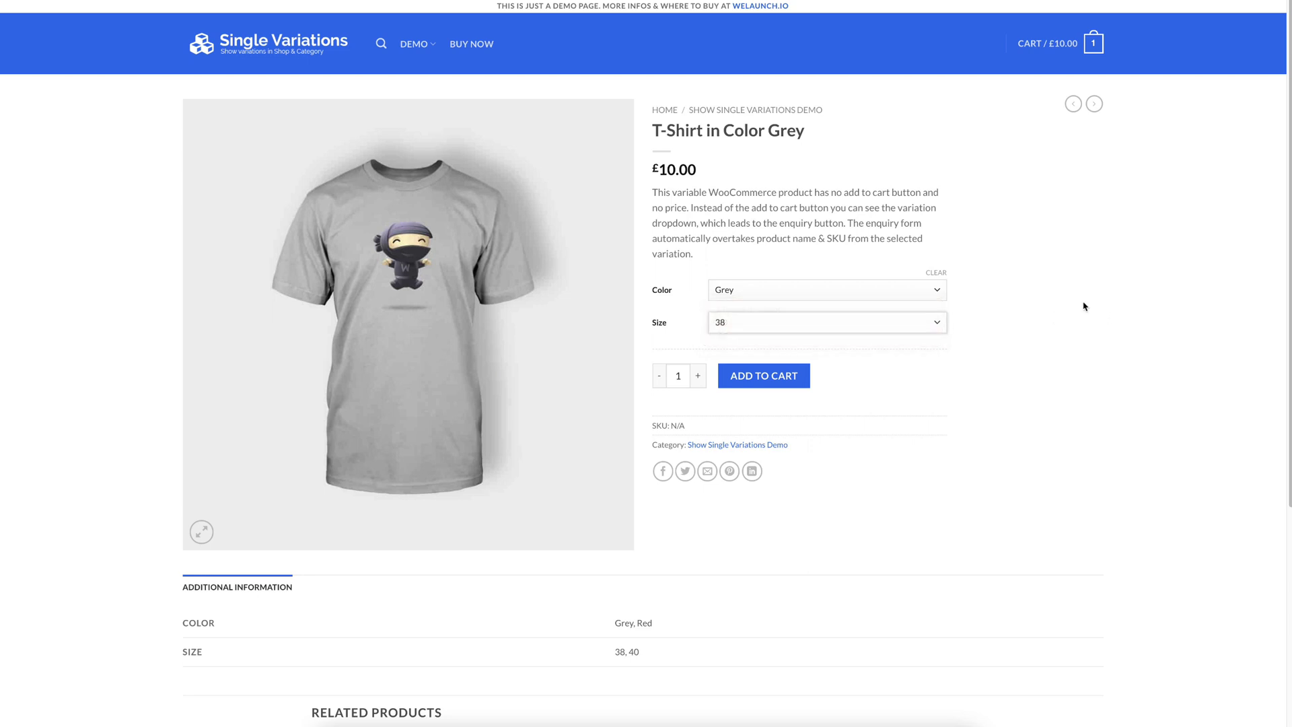
click(1042, 294)
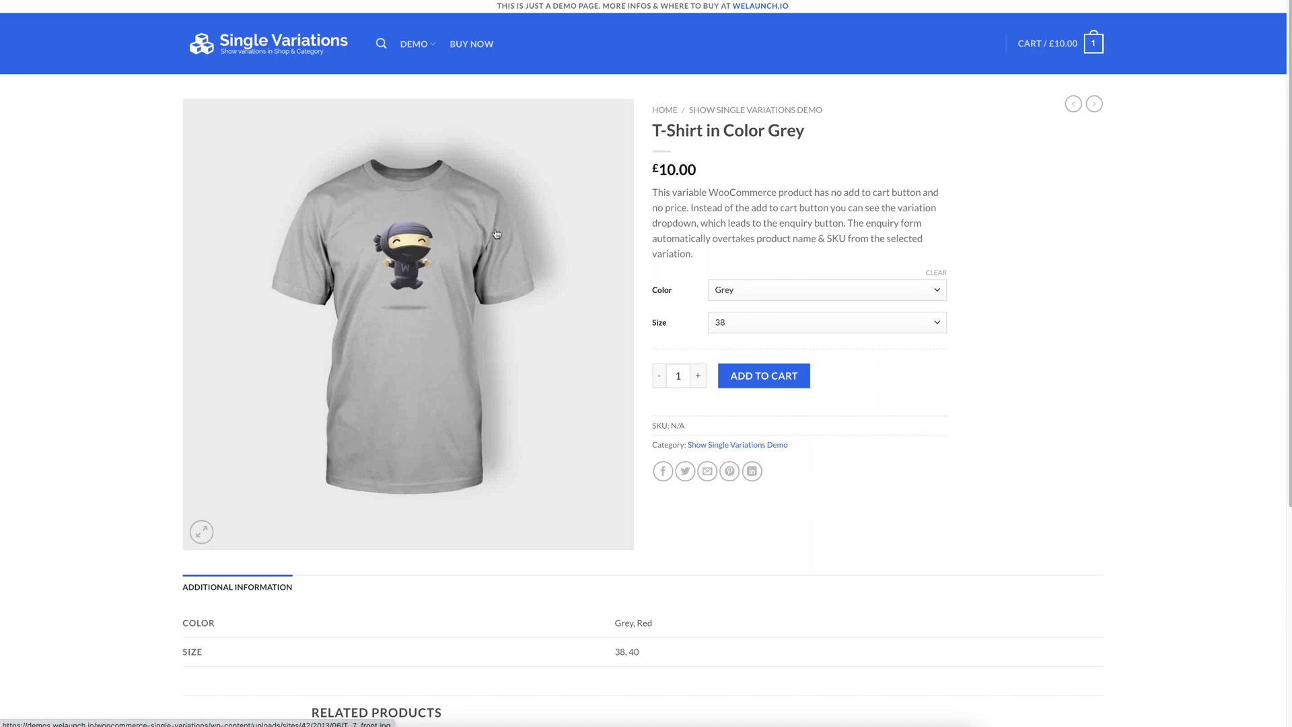
Step: View the enlarged shirt image, then switch the colour to Red so the title reads T-Shirt in Color Red
click(394, 320)
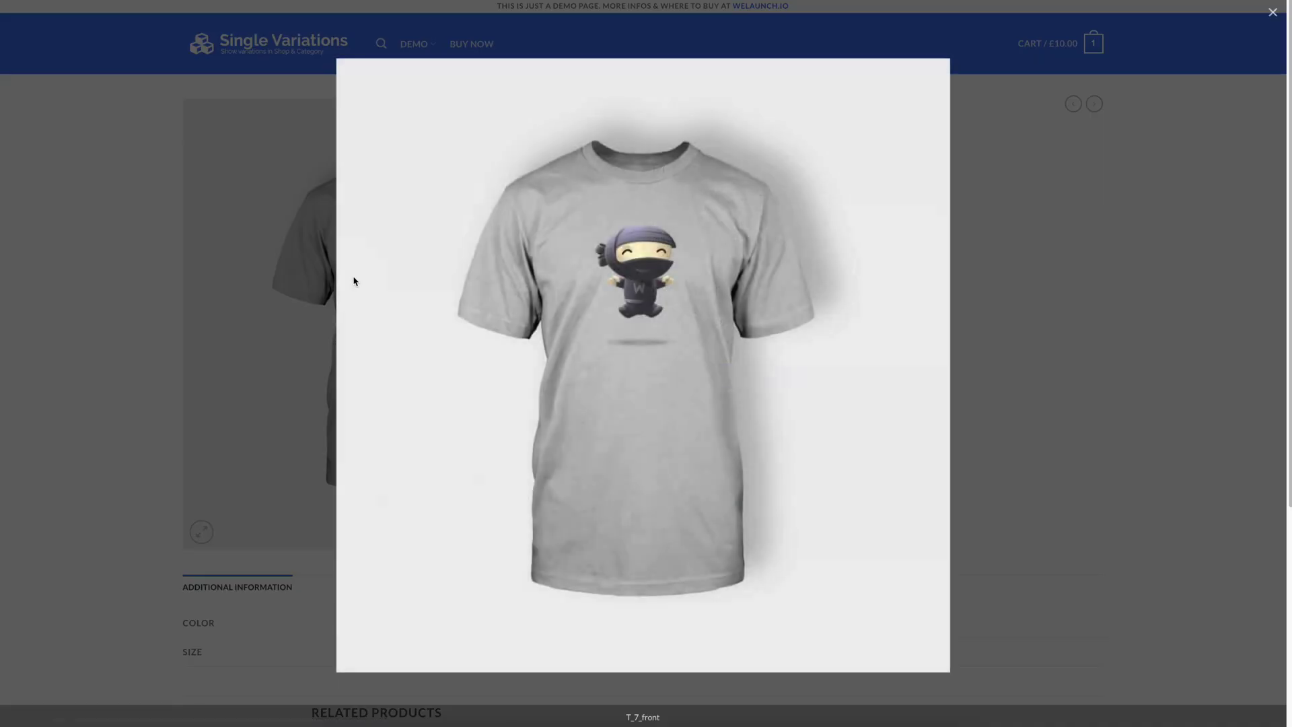
click(202, 251)
click(731, 293)
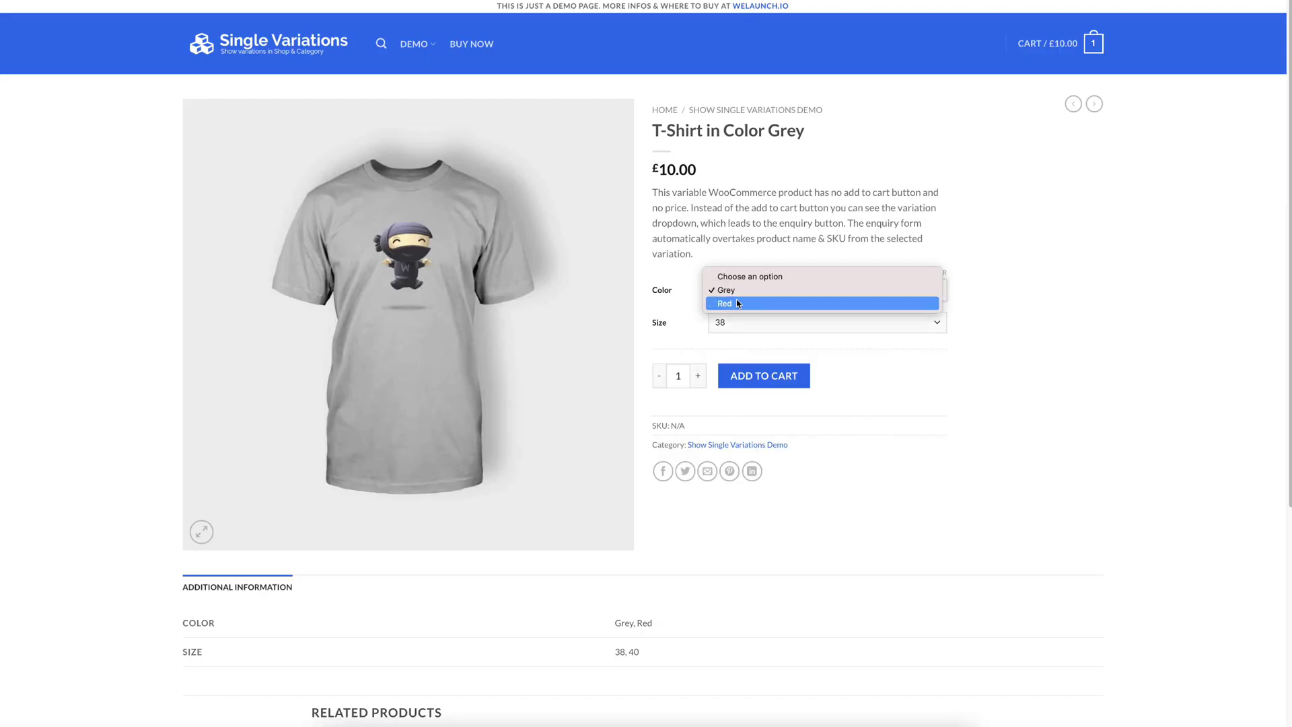
click(736, 299)
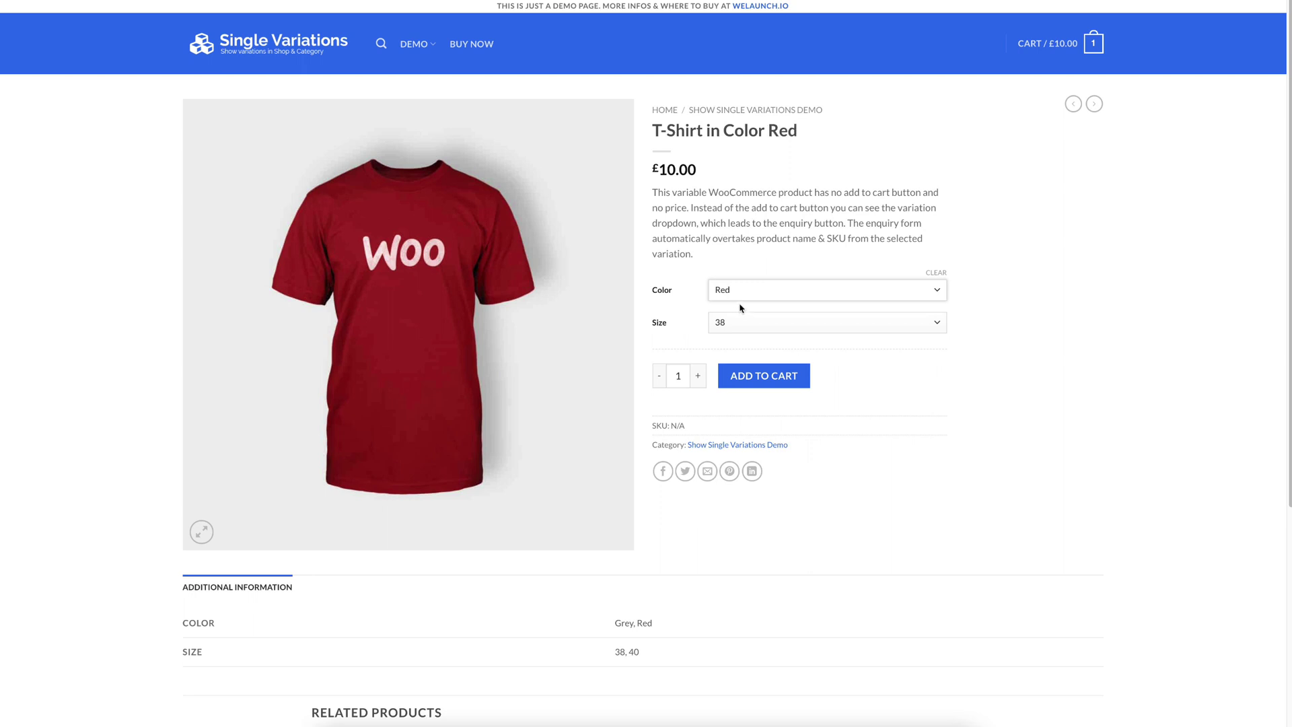
drag(726, 133, 820, 142)
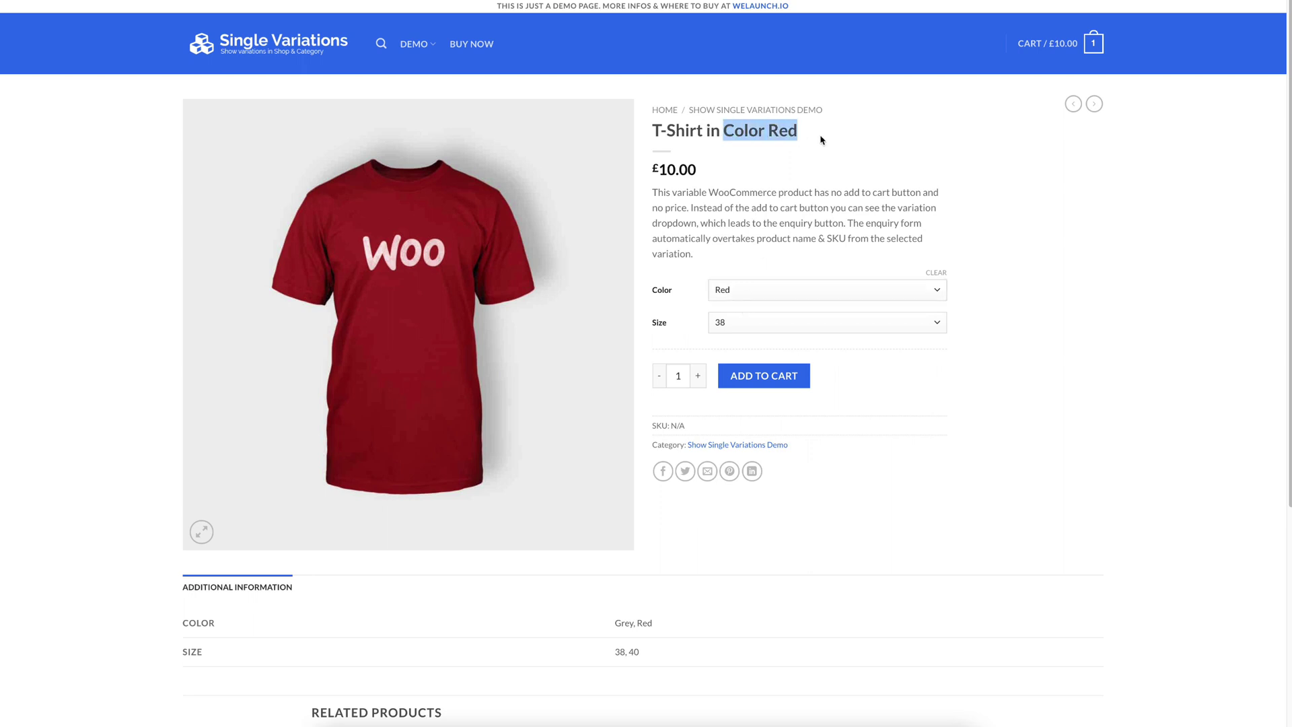